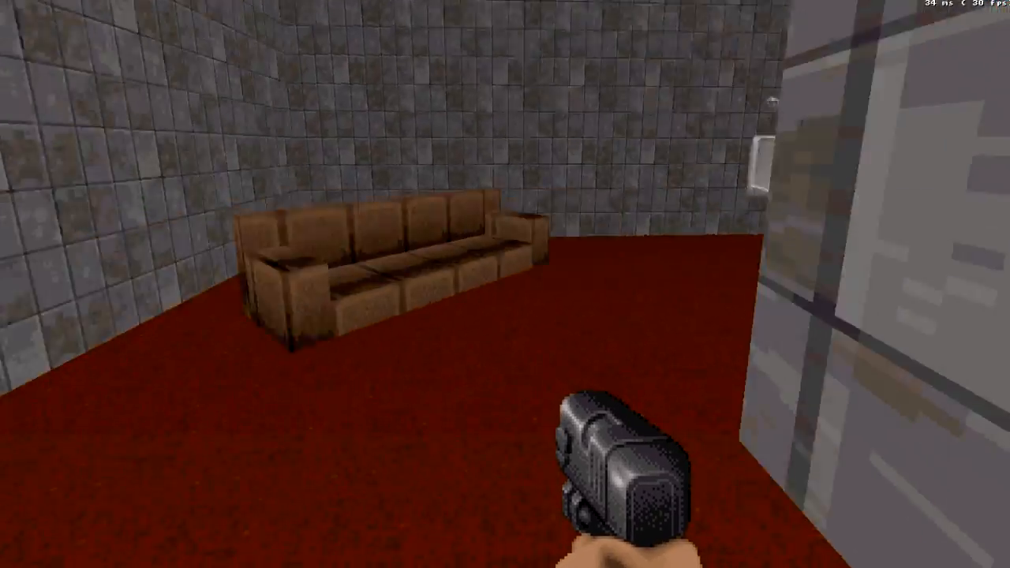
{"action": "key", "text": "w"}
{"action": "key", "text": "s"}
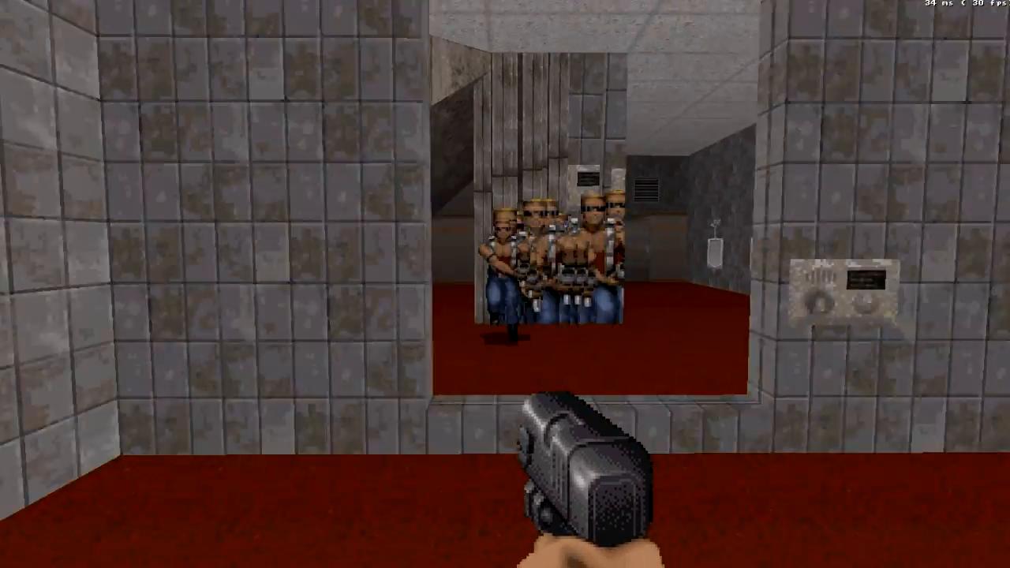
{"action": "key", "text": "w"}
{"action": "key", "text": "s"}
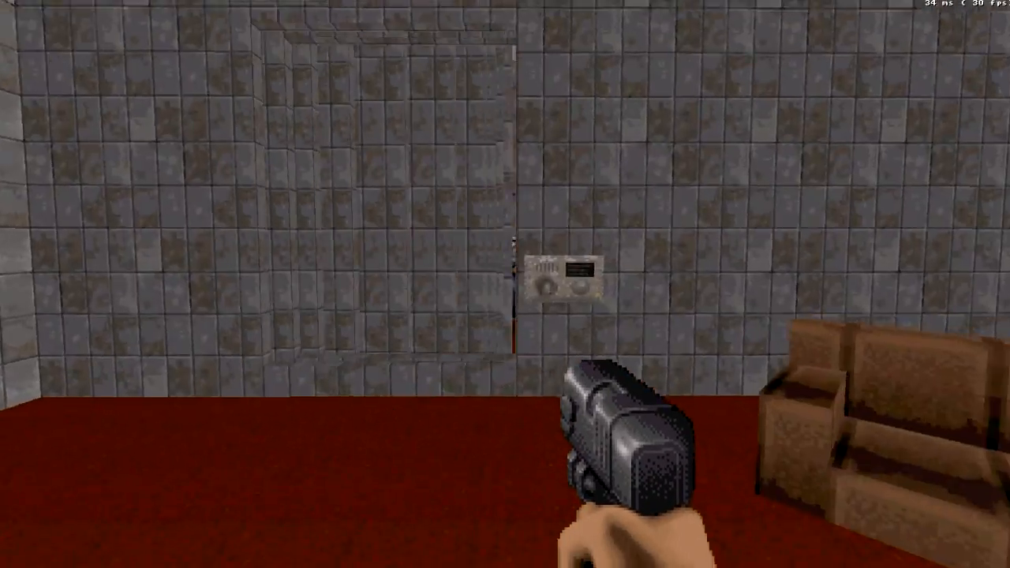
{"action": "key", "text": "w"}
{"action": "key", "text": "s"}
{"action": "key", "text": "w"}
{"action": "key", "text": "s"}
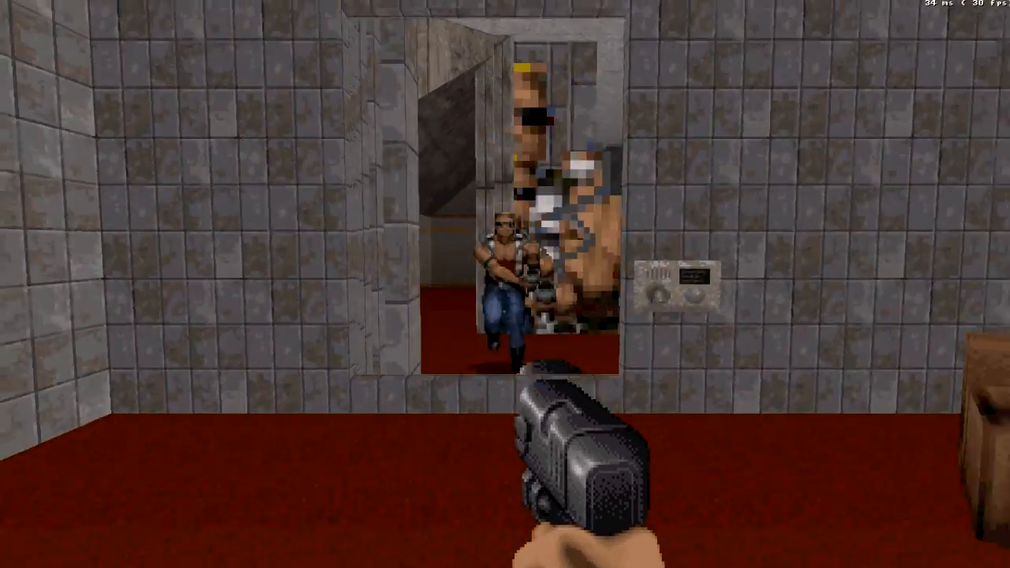
{"action": "key", "text": "w"}
{"action": "key", "text": "s"}
{"action": "key", "text": "w"}
{"action": "key", "text": "s"}
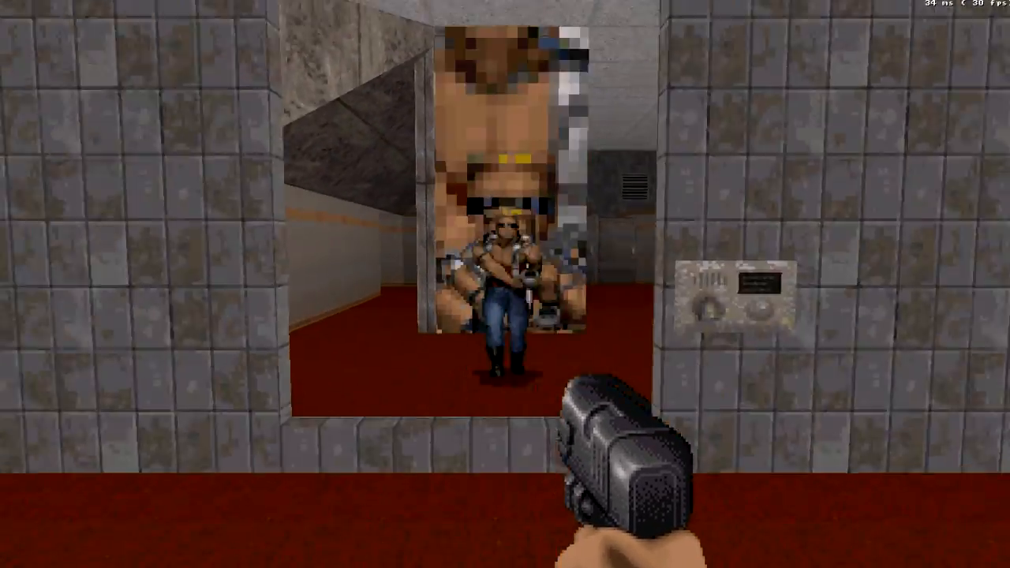
{"action": "key", "text": "w"}
{"action": "key", "text": "s"}
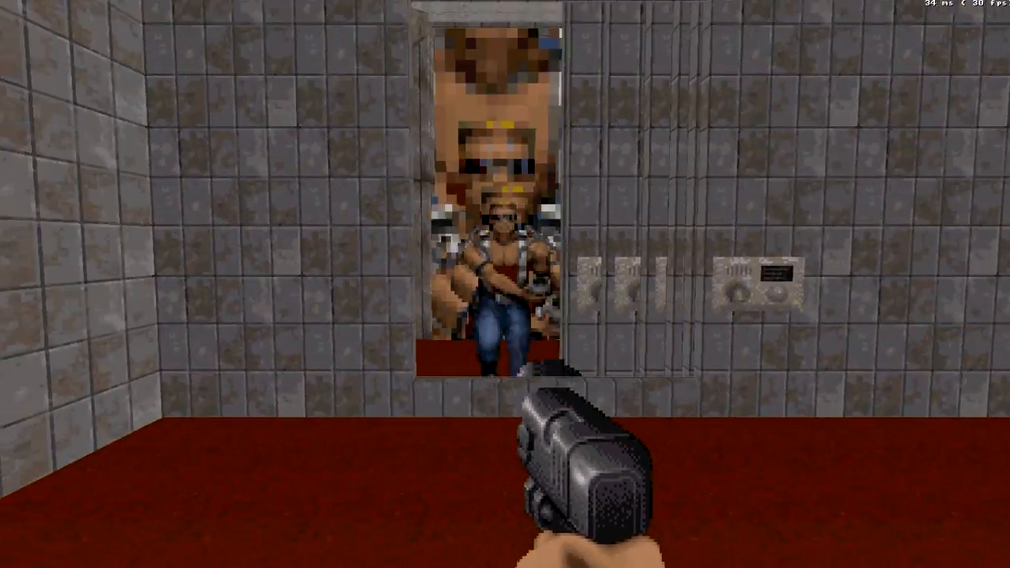
{"action": "key", "text": "ctrl"}
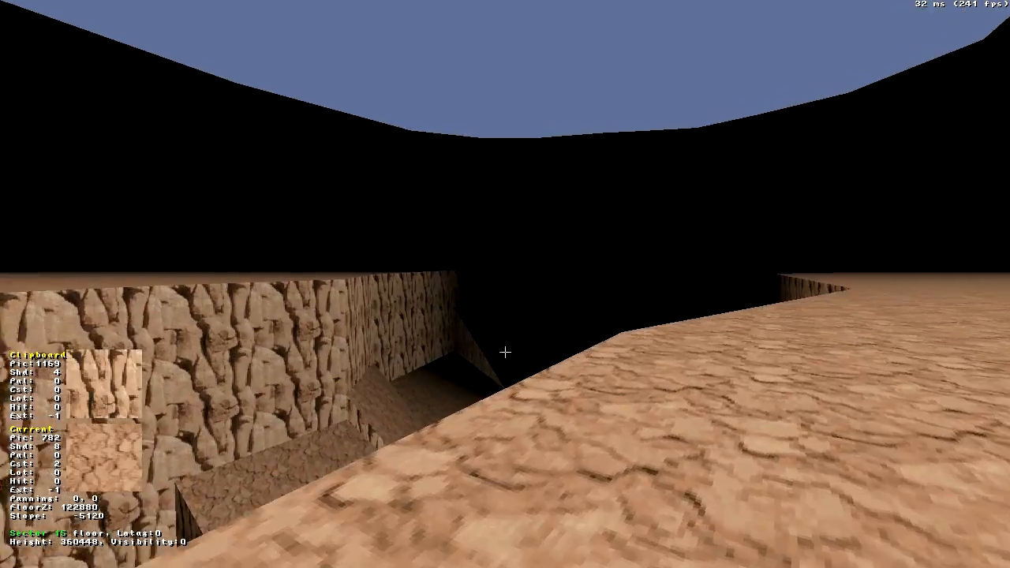
- Fly through the canyon in the 3D view and examine its rock walls, sloped ledges and gravel floor
{"action": "key", "text": "Up"}
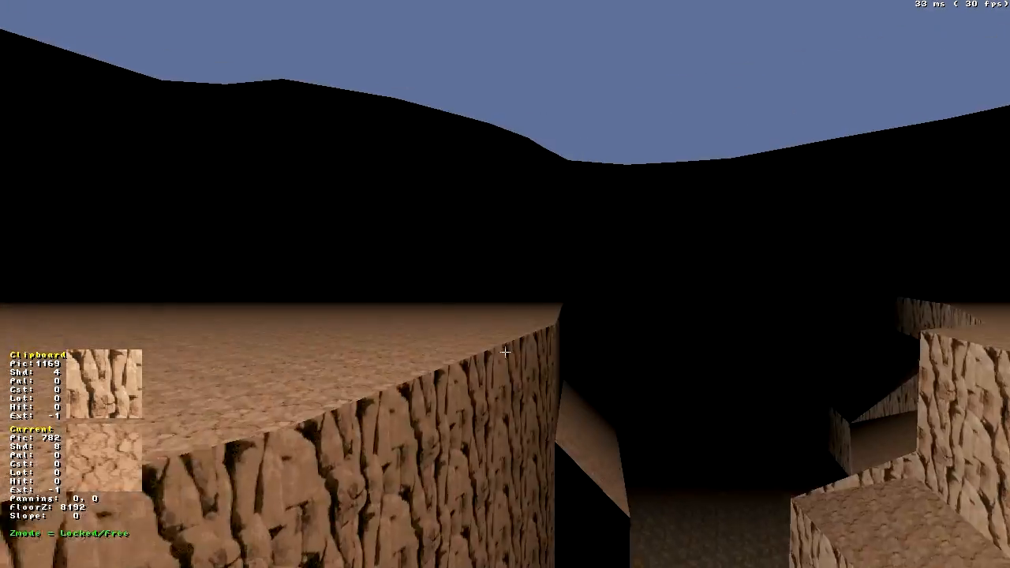
{"action": "key", "text": "a"}
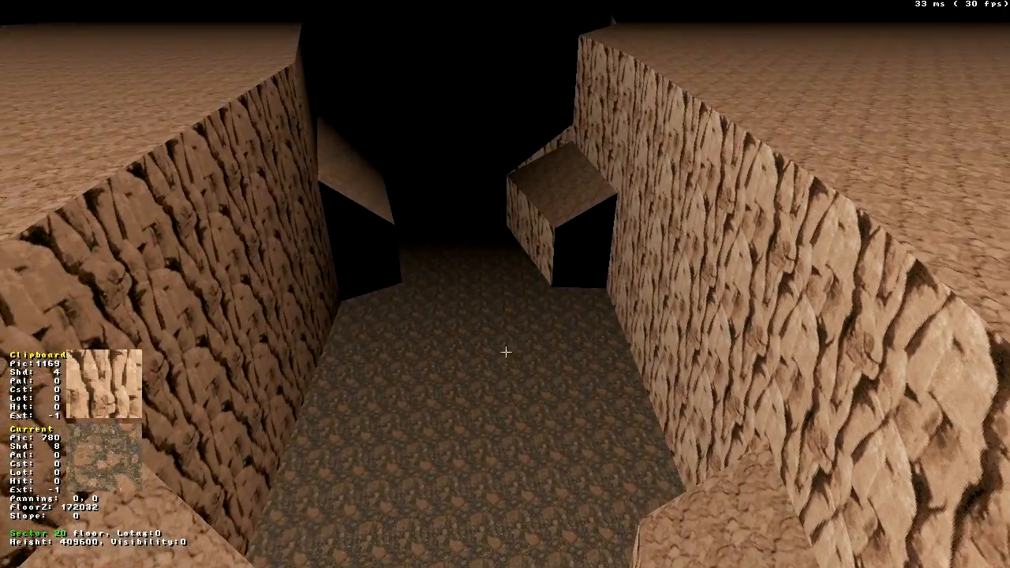
{"action": "key", "text": "Down"}
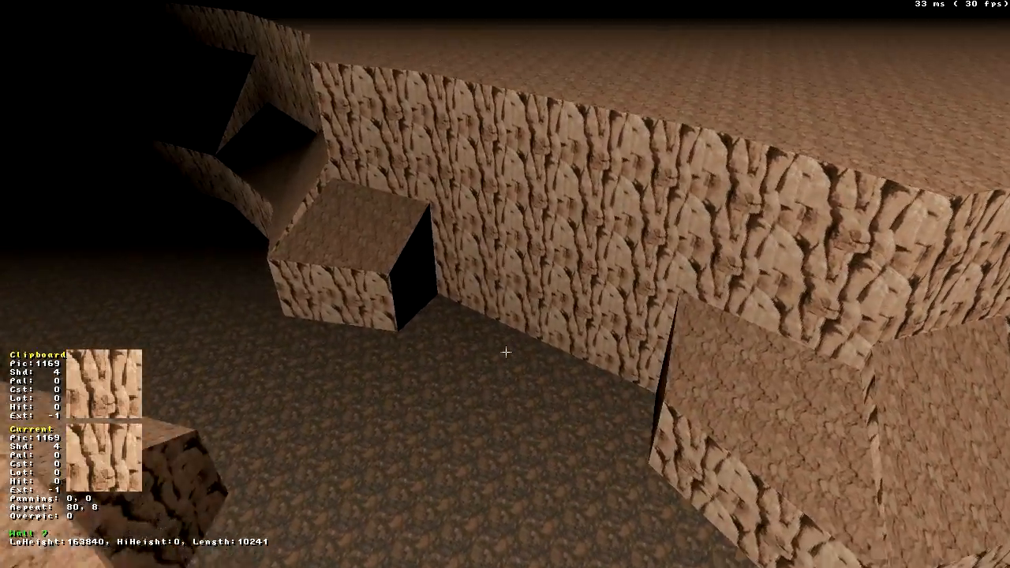
{"action": "key", "text": "Up"}
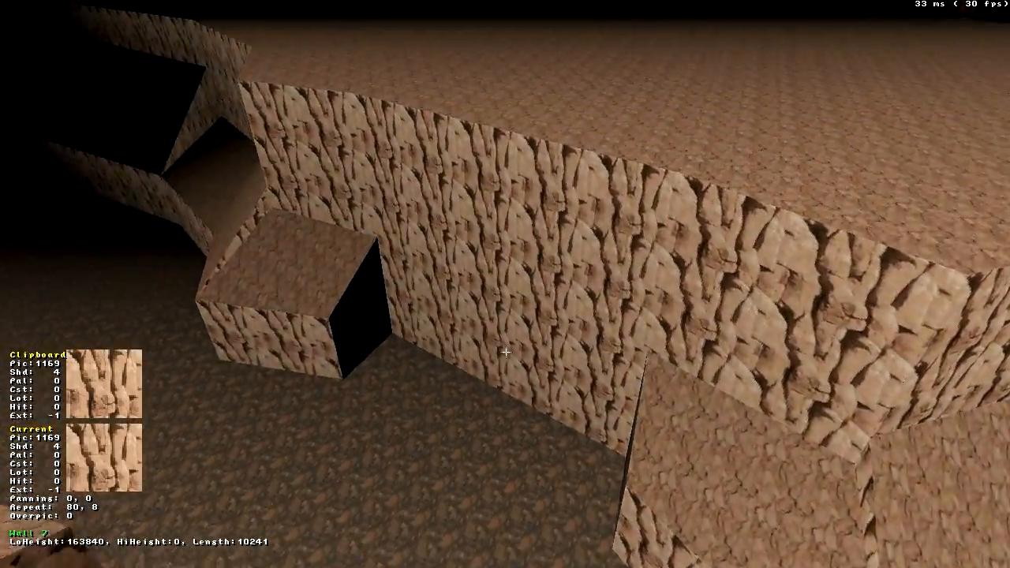
{"action": "key", "text": "Up"}
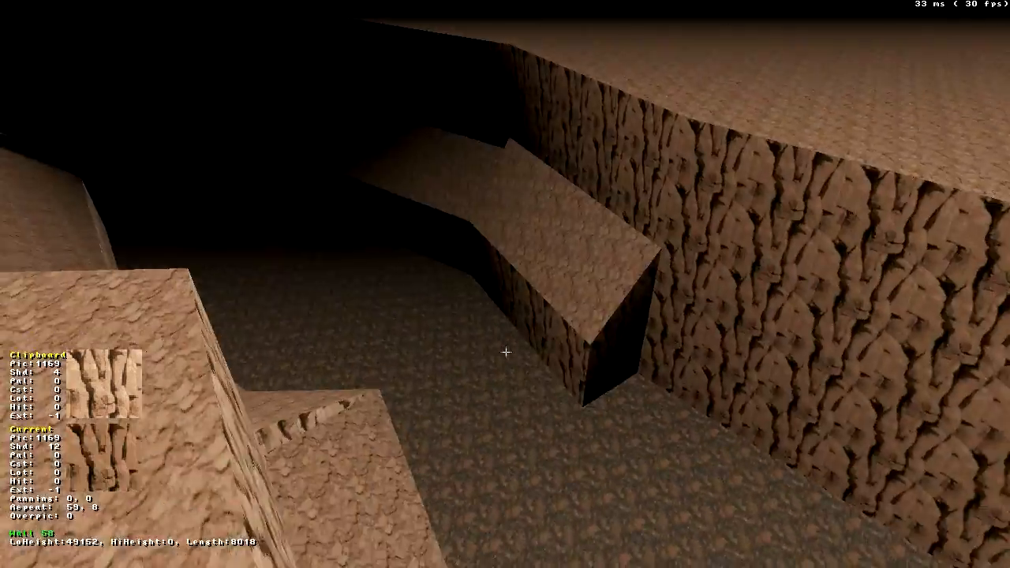
{"action": "key", "text": "Down"}
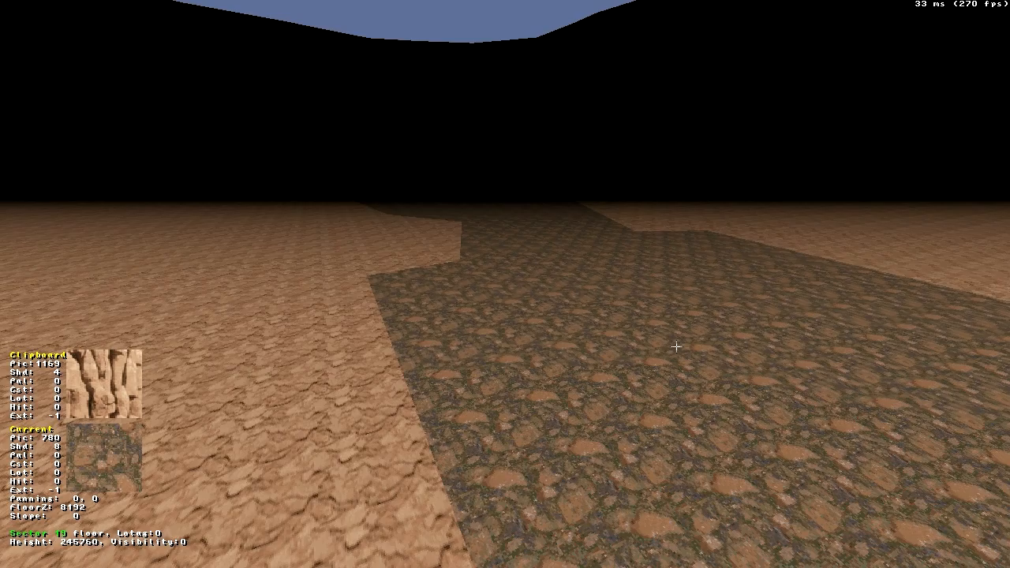
{"action": "right_click_drag", "start_coordinate": [676, 347], "coordinate": [676, 347]}
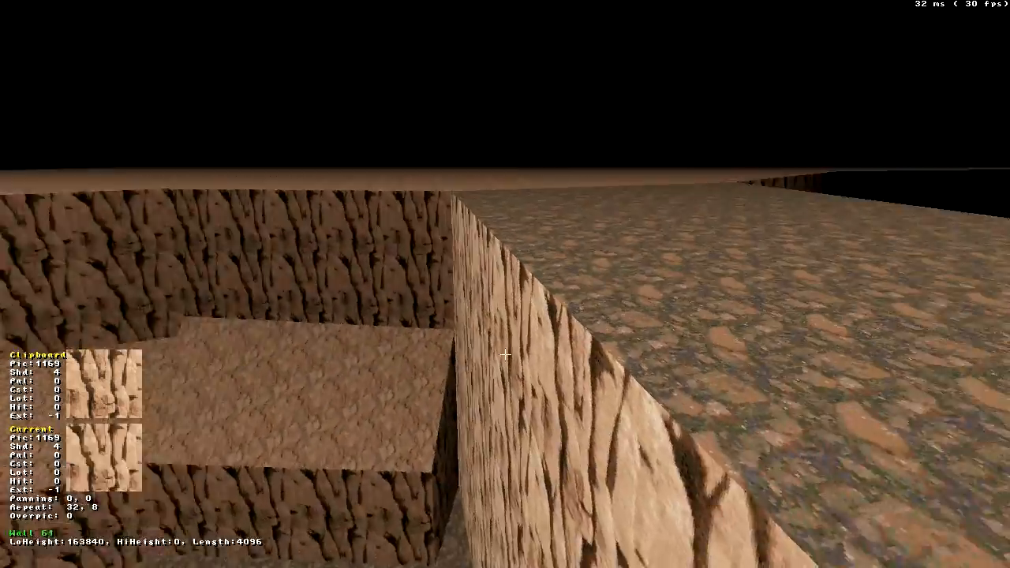
{"action": "left_click_drag", "start_coordinate": [505, 354], "coordinate": [504, 355]}
{"action": "key", "text": "Right"}
{"action": "key", "text": "Up"}
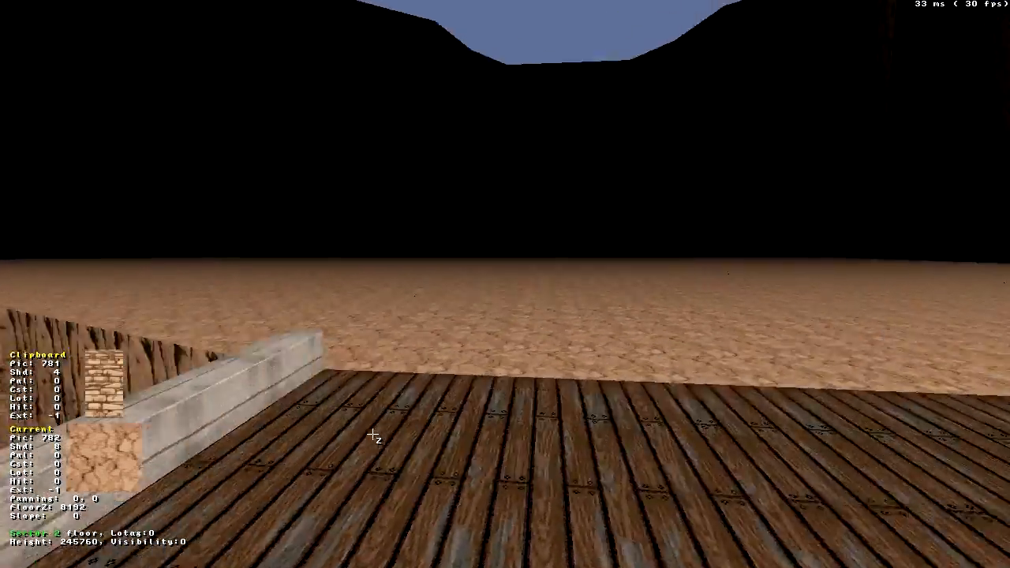
- Examine the flat wooden bridge over the canyon, including its concrete railings and brick supports, from above and from the side
{"action": "key", "text": "d"}
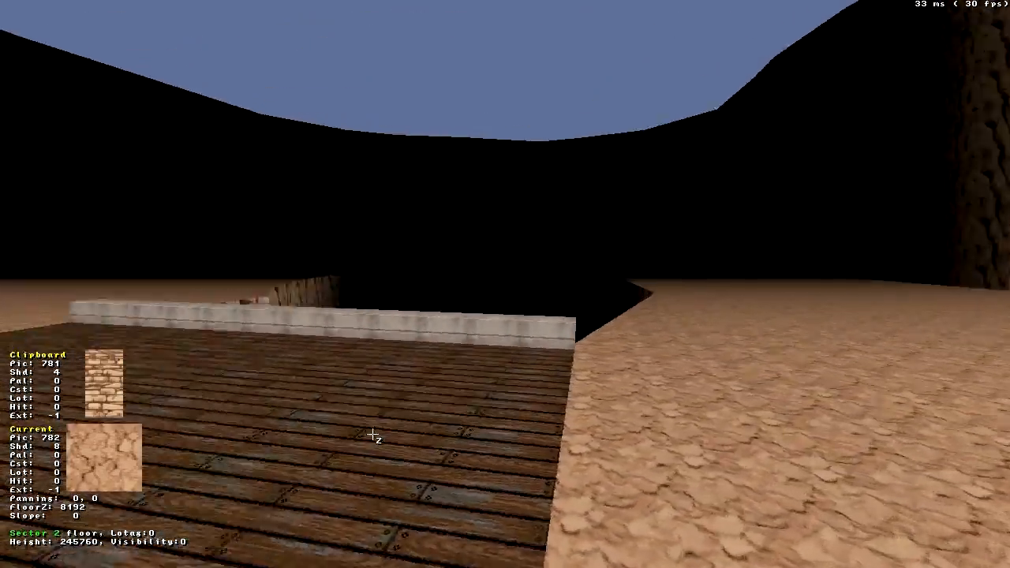
{"action": "key", "text": "d"}
{"action": "key", "text": "w"}
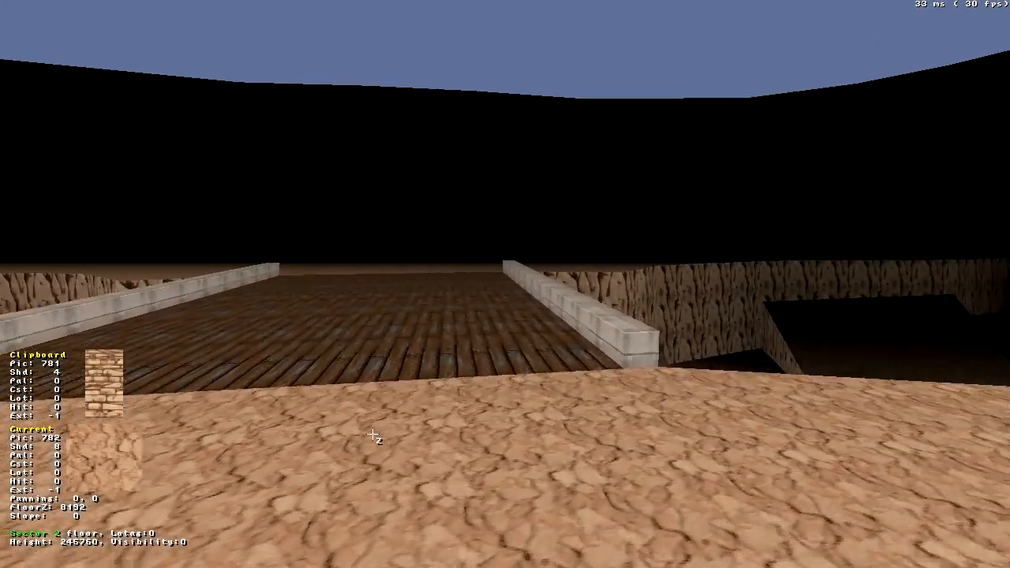
{"action": "key", "text": "d"}
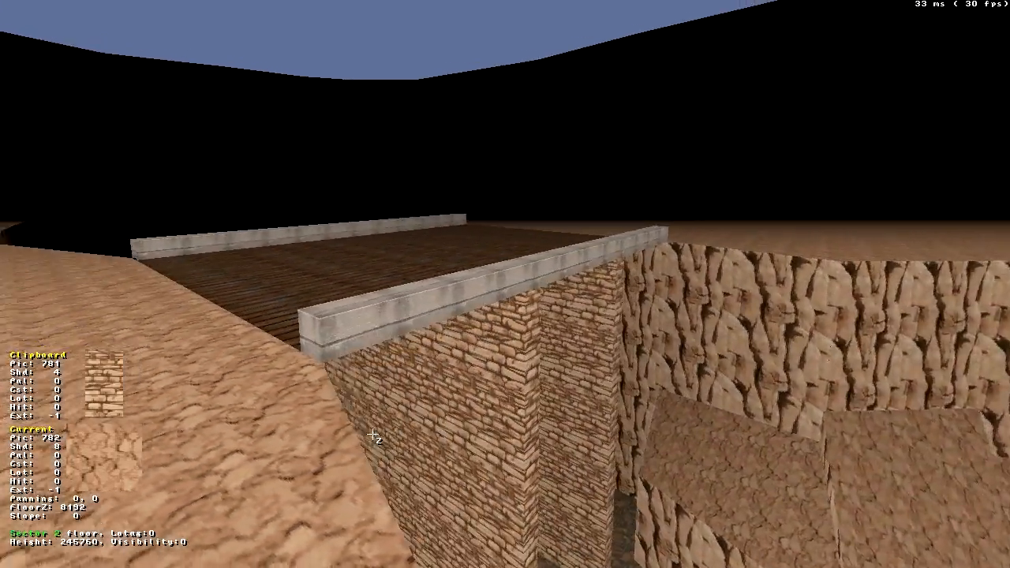
{"action": "key", "text": "d"}
{"action": "key", "text": "d"}
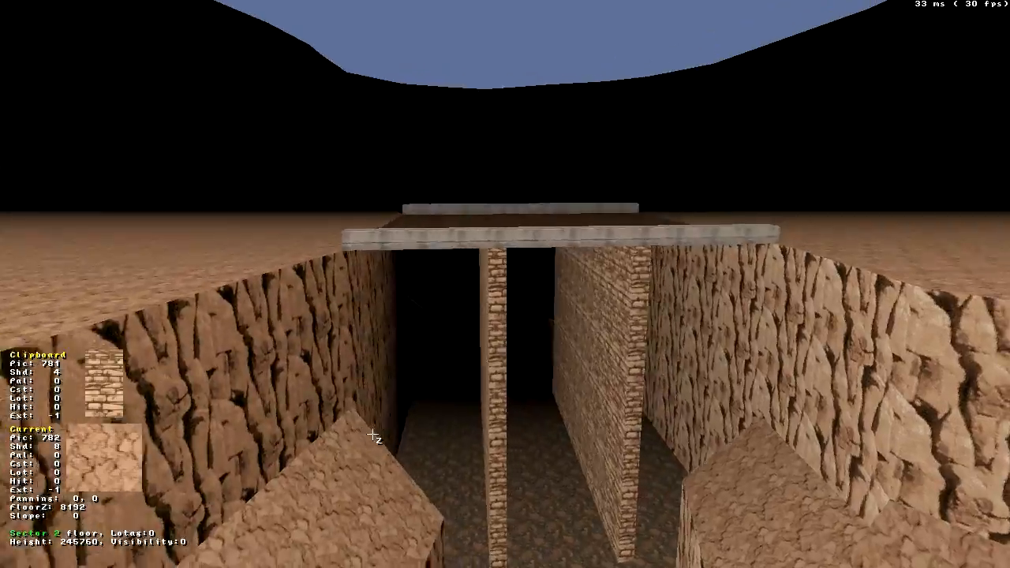
{"action": "key", "text": "w"}
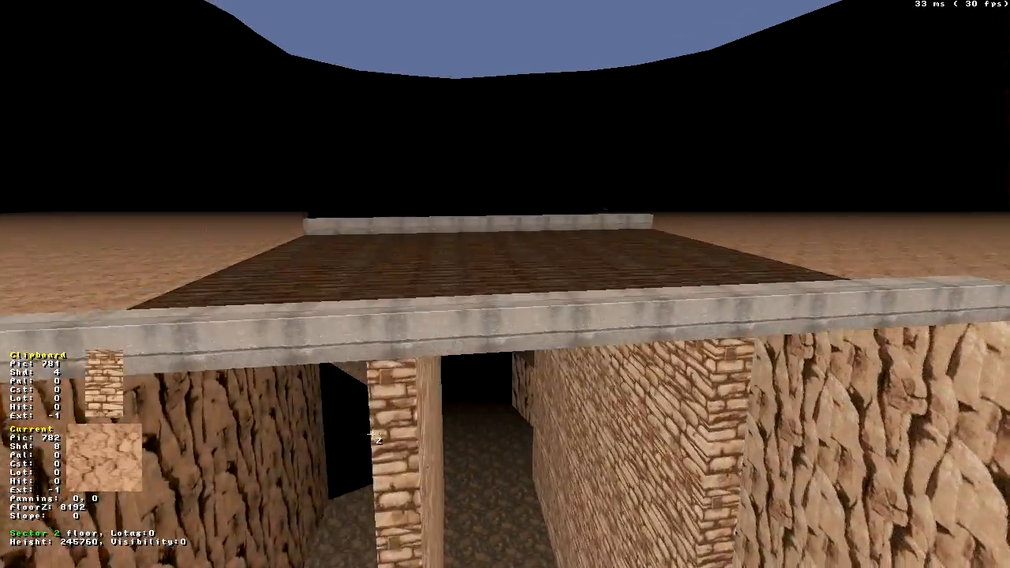
{"action": "key", "text": "a"}
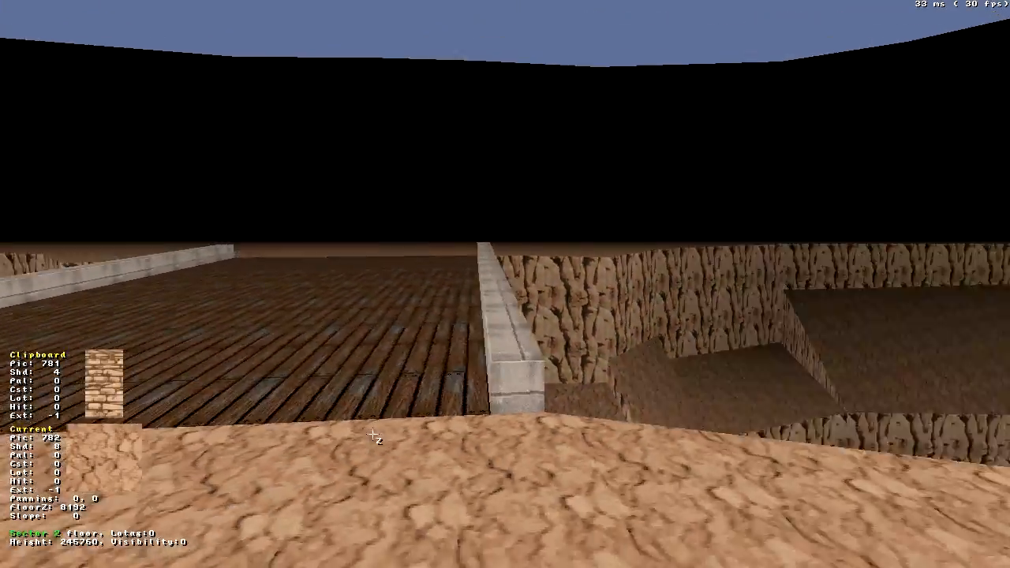
{"action": "key", "text": "w"}
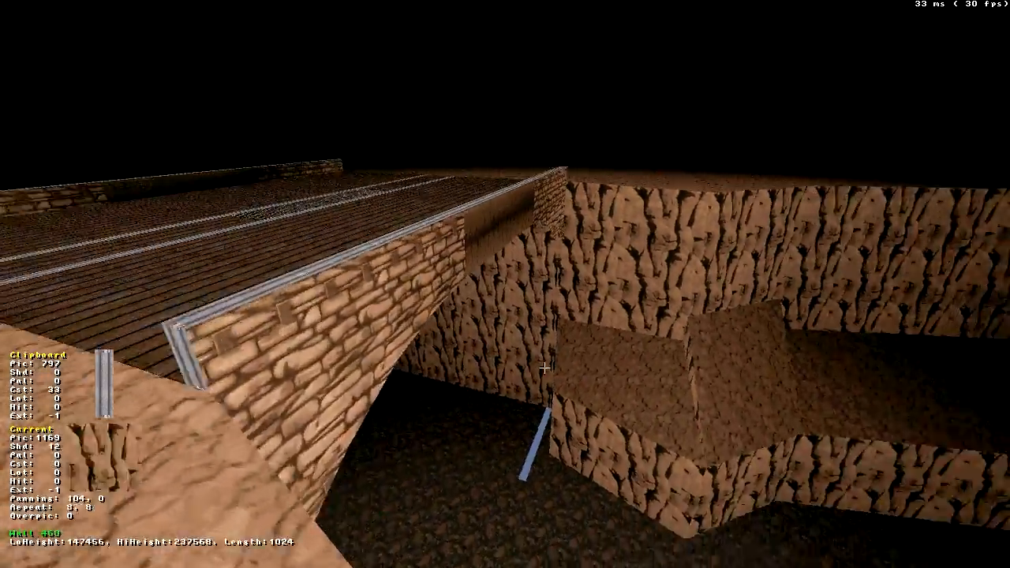
- Inspect the arched brick bridge from below, including its plank underside, metal beams, grate and side arches
{"action": "key", "text": "w"}
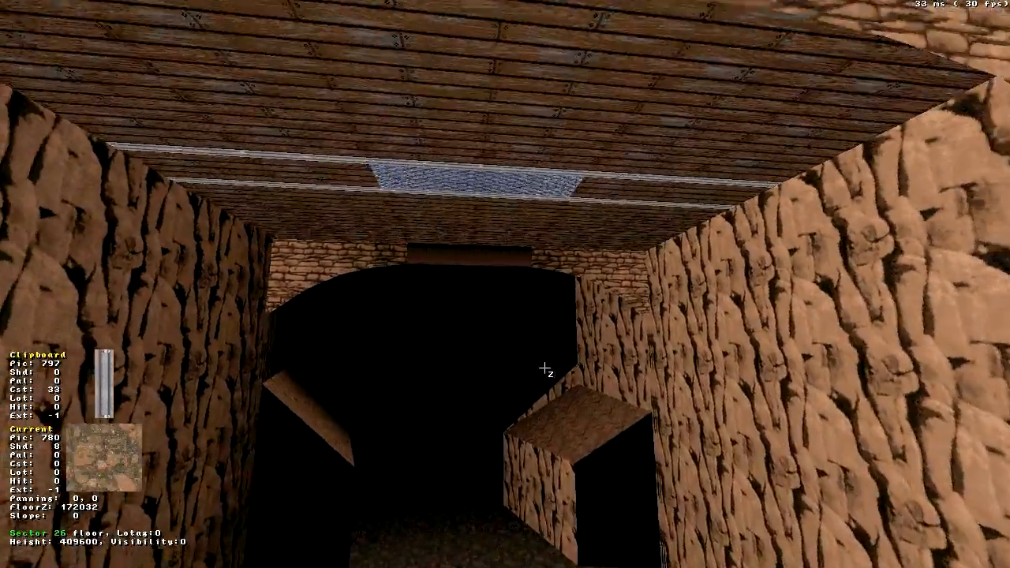
{"action": "key", "text": "s"}
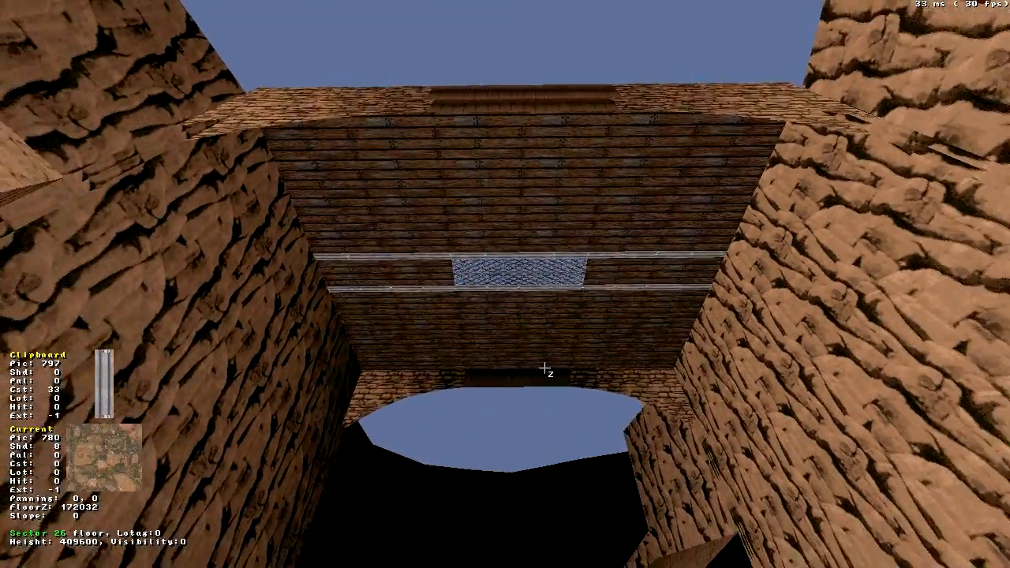
{"action": "key", "text": "w"}
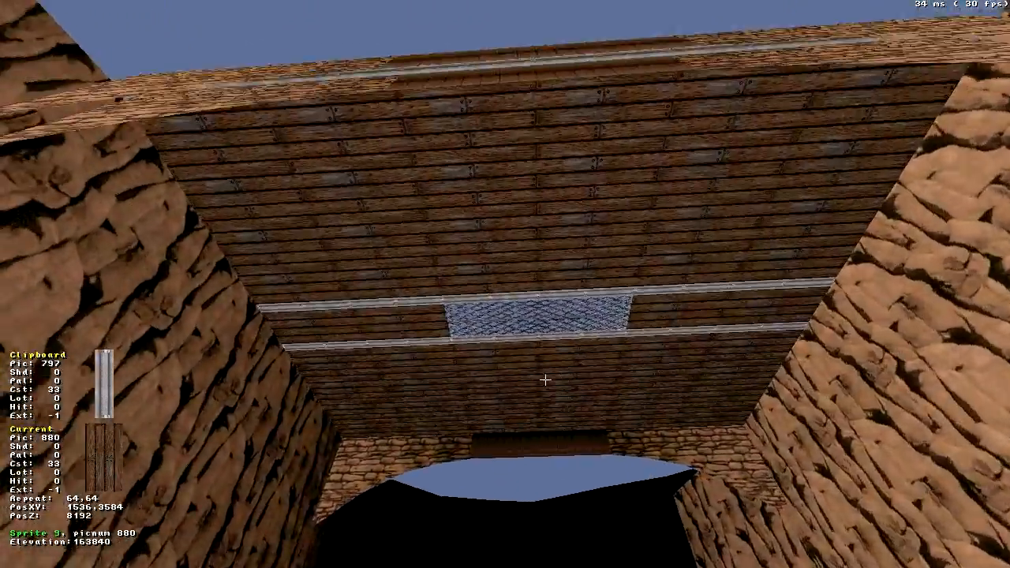
{"action": "key", "text": "w"}
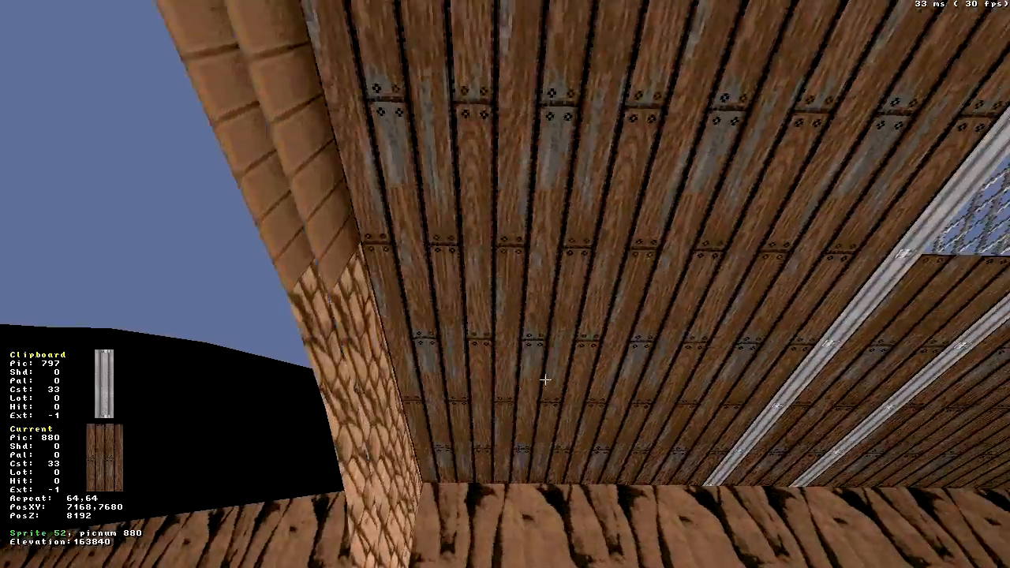
{"action": "key", "text": "d"}
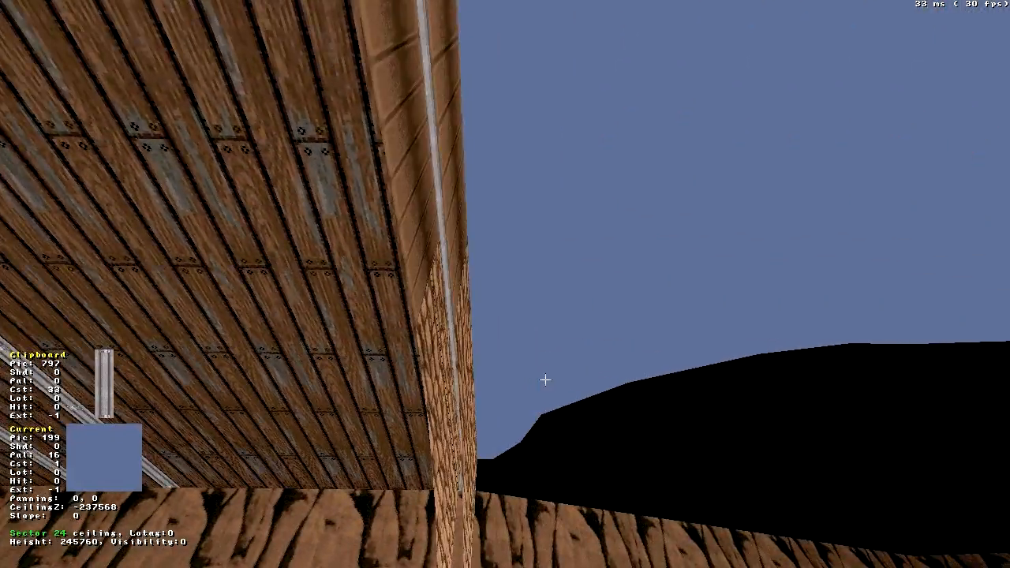
- Select the eight thin strip sectors for the bridge arch beside the canyon walls in the 2D map
{"action": "key", "text": "KP_Enter"}
{"action": "scroll", "coordinate": [505, 284], "scroll_direction": "down", "scroll_amount": 5}
{"action": "right_click_drag", "start_coordinate": [530, 318], "coordinate": [506, 276]}
{"action": "scroll", "coordinate": [505, 284], "scroll_direction": "up", "scroll_amount": 3}
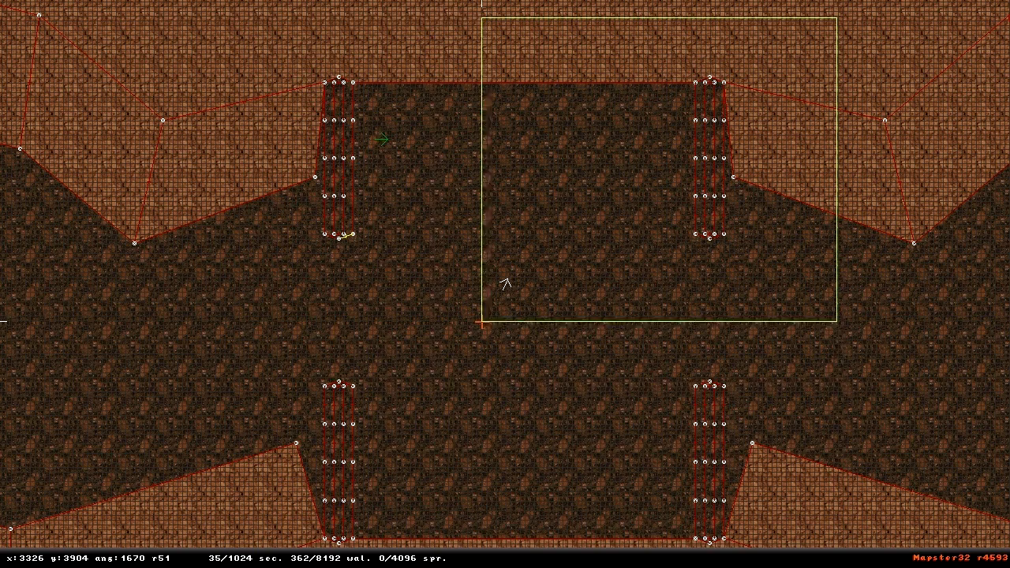
{"action": "left_click_drag", "start_coordinate": [275, 561], "coordinate": [275, 562], "text": "alt"}
- Raise the floors of the eight selected strip sectors in 4096-unit increments to floor Z 24576 in the 3D view
{"action": "key", "text": "KP_Enter"}
{"action": "key", "text": "Page_Up"}
{"action": "key", "text": "Page_Up"}
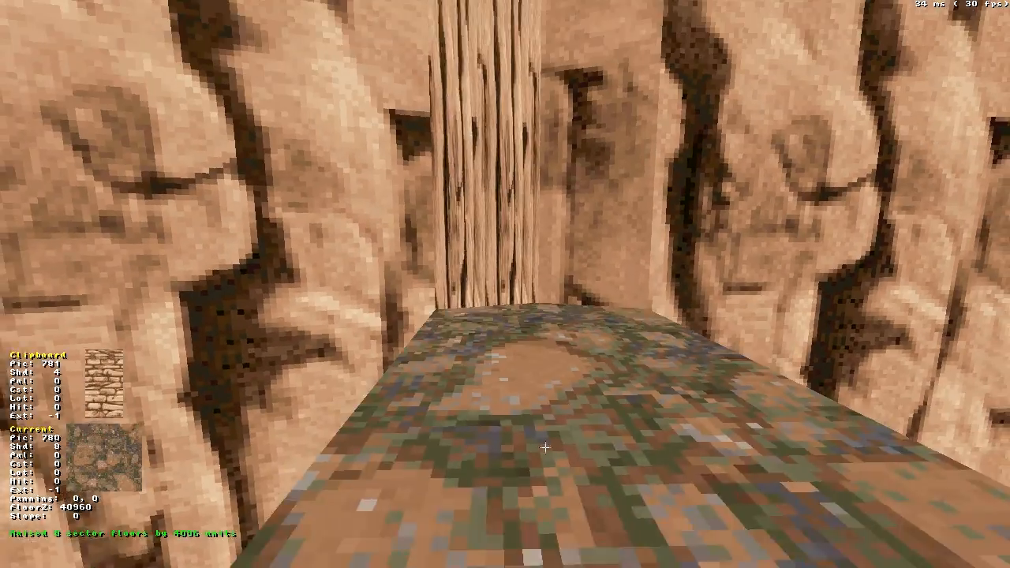
{"action": "key", "text": "Page_Up"}
{"action": "key", "text": "Page_Up"}
{"action": "key", "text": "Page_Up"}
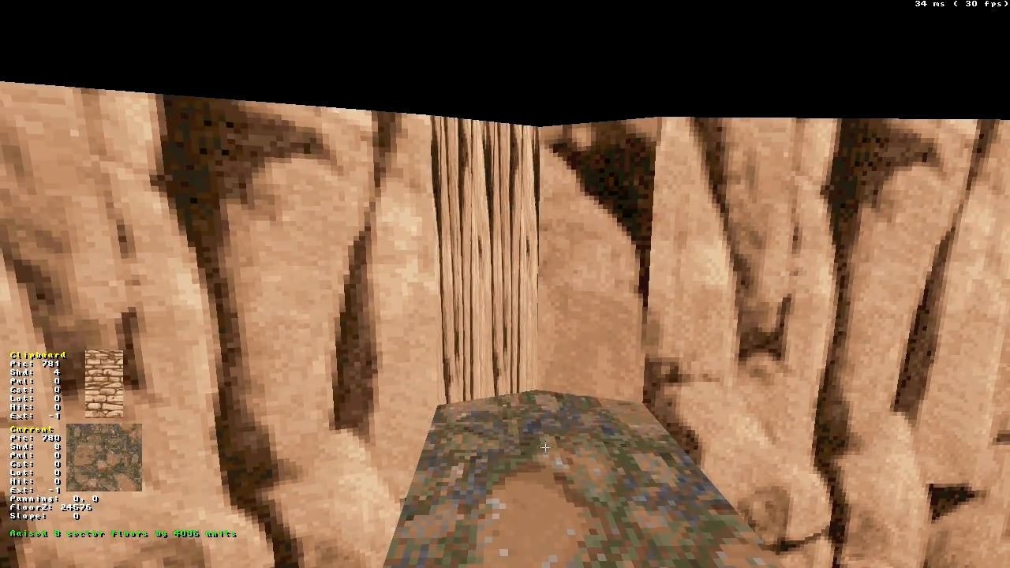
- Lower the ceilings of the eight selected strip sectors in 4096-unit increments down towards their raised floors
{"action": "key", "text": "Page_Down"}
{"action": "key", "text": "Page_Down"}
{"action": "key", "text": "Page_Down"}
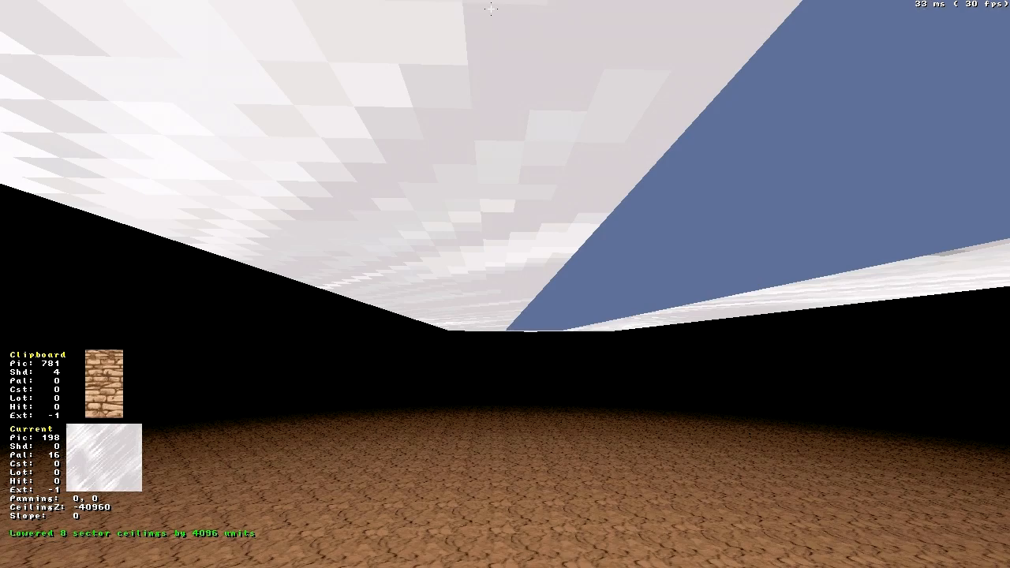
{"action": "key", "text": "Page_Down"}
{"action": "key", "text": "Page_Down"}
{"action": "key", "text": "Page_Down"}
{"action": "key", "text": "Page_Down"}
{"action": "key", "text": "Page_Down"}
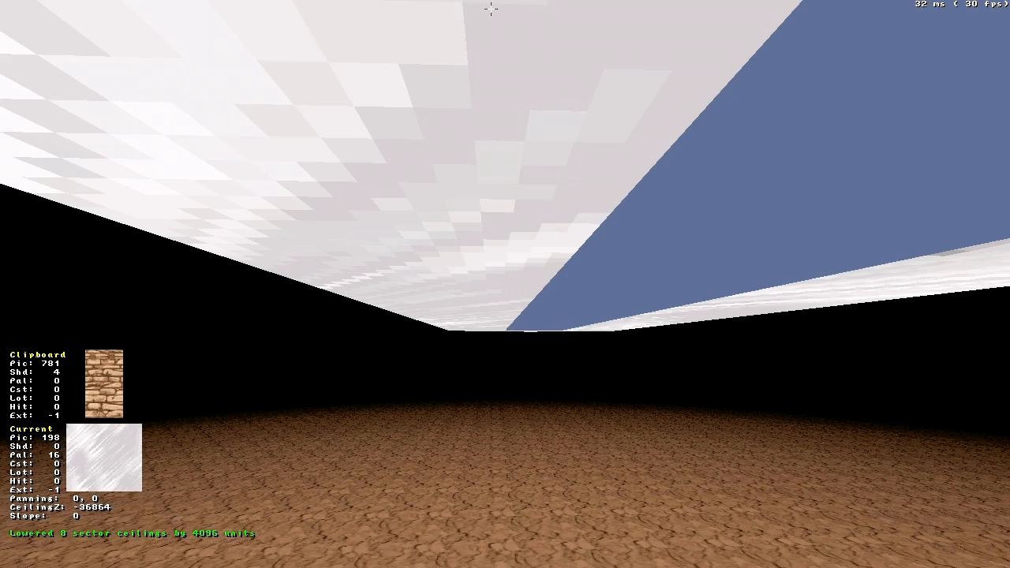
{"action": "key", "text": "Page_Down"}
{"action": "key", "text": "Page_Down"}
{"action": "key", "text": "Page_Down"}
{"action": "key", "text": "Page_Down"}
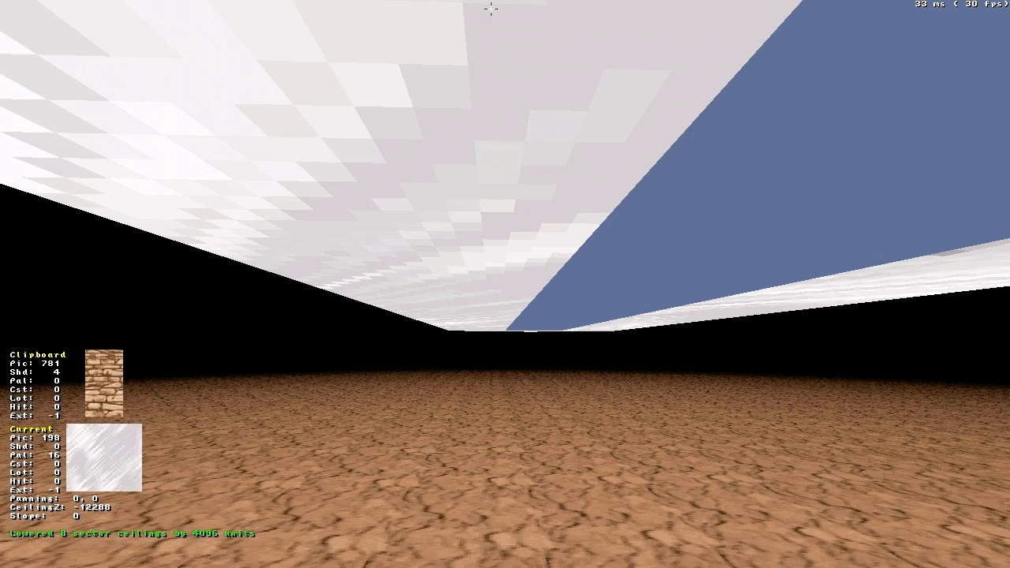
{"action": "key", "text": "Page_Down"}
{"action": "key", "text": "Page_Down"}
{"action": "key", "text": "Page_Down"}
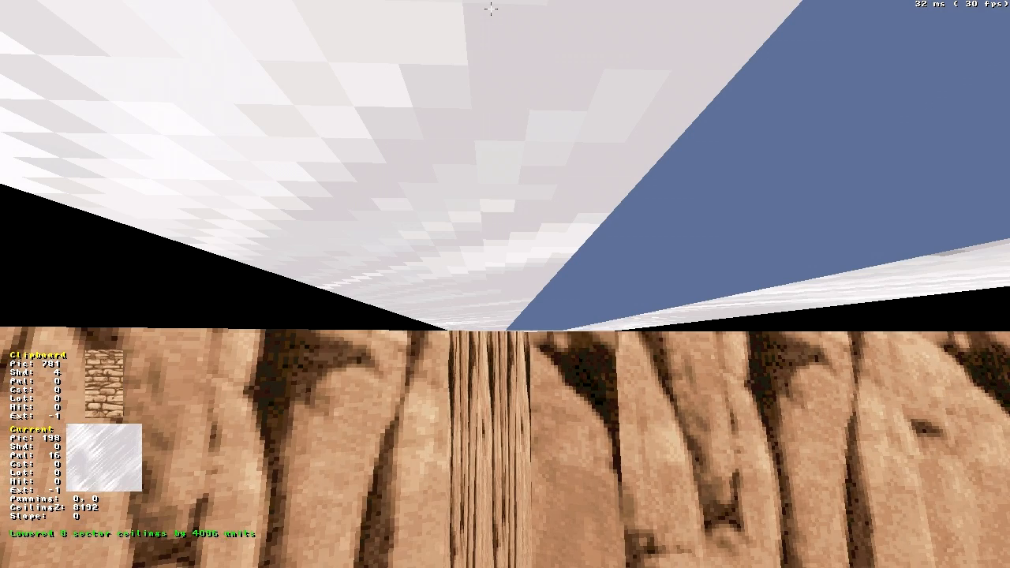
{"action": "key", "text": "Page_Down"}
{"action": "key", "text": "Page_Down"}
{"action": "key", "text": "Page_Down"}
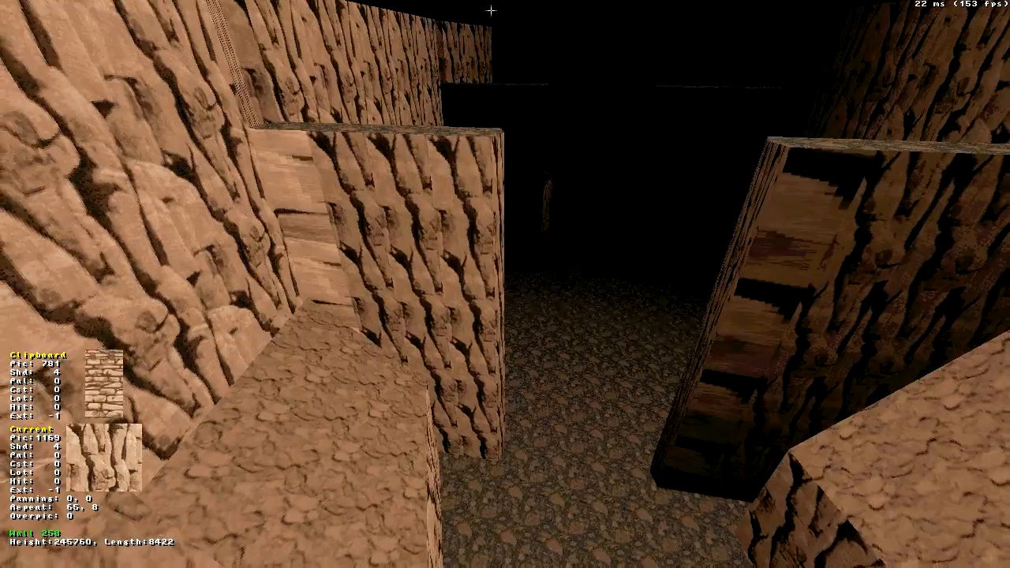
{"action": "key", "text": "Up"}
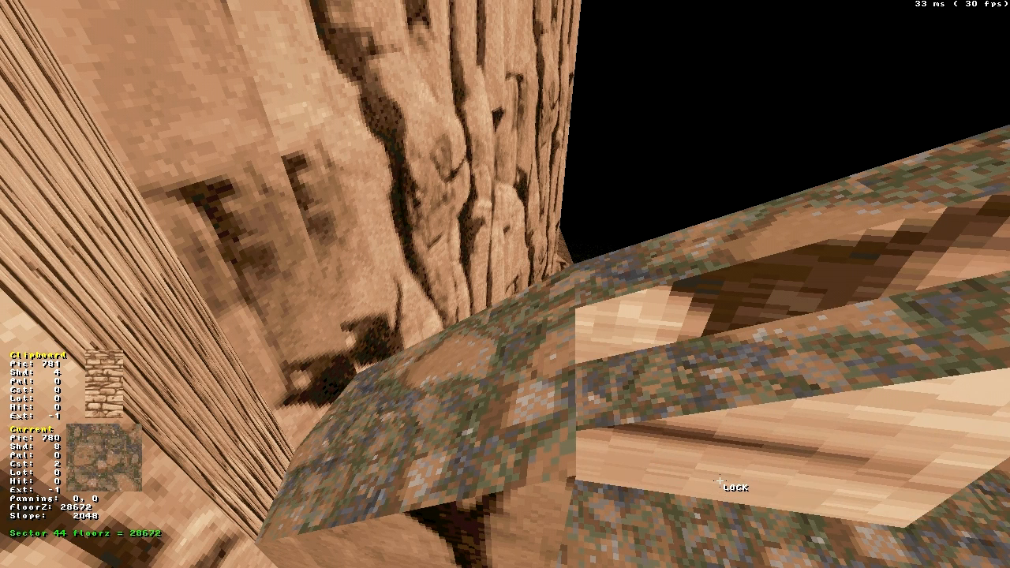
- Raise the unsloped arch segment beside the already sloped one to floor Z 24576
{"action": "key", "text": "Page_Up"}
{"action": "key", "text": "Page_Up"}
{"action": "key", "text": "Page_Up"}
{"action": "key", "text": "Page_Up"}
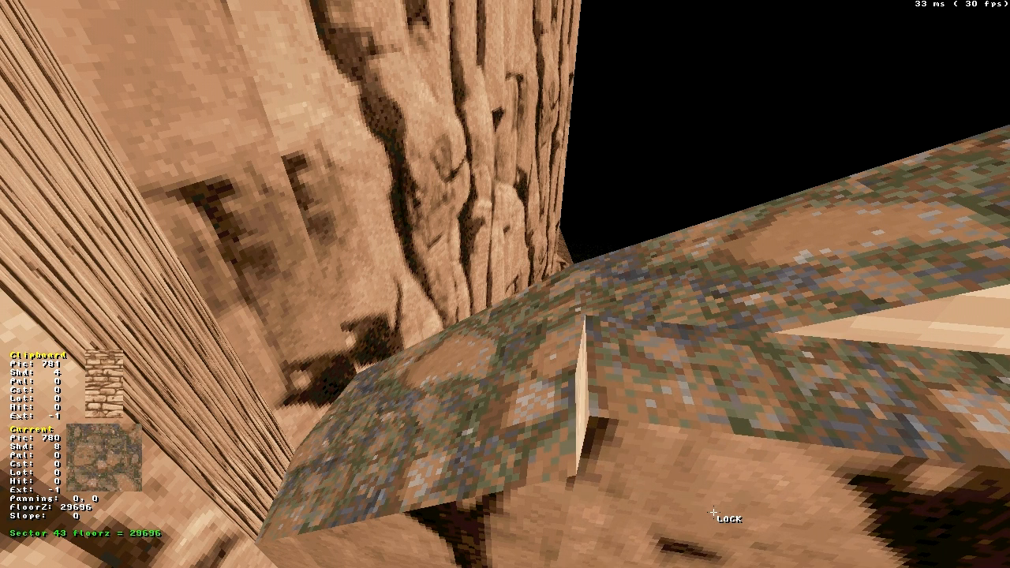
{"action": "key", "text": "Page_Up"}
{"action": "key", "text": "Page_Up"}
{"action": "key", "text": "Page_Up"}
{"action": "key", "text": "Page_Up"}
{"action": "key", "text": "Page_Up"}
{"action": "right_click_drag", "start_coordinate": [713, 512], "coordinate": [714, 513]}
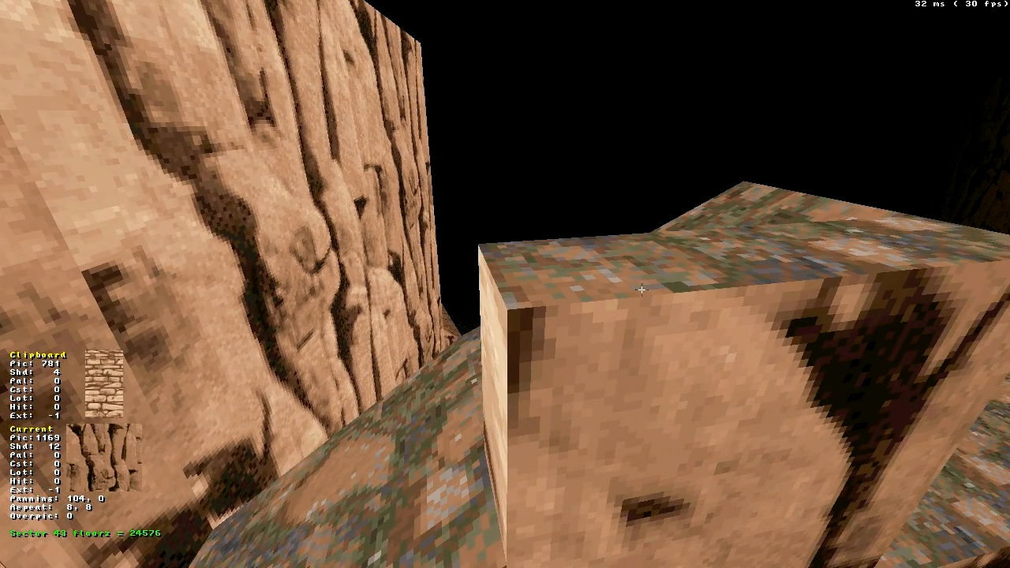
- Slope the raised arch segment's floor to 2048 so it continues the curve of its neighbour
{"action": "left_click", "coordinate": [617, 261]}
{"action": "key", "text": "bracketright"}
{"action": "key", "text": "bracketright"}
{"action": "key", "text": "bracketright"}
{"action": "key", "text": "bracketright"}
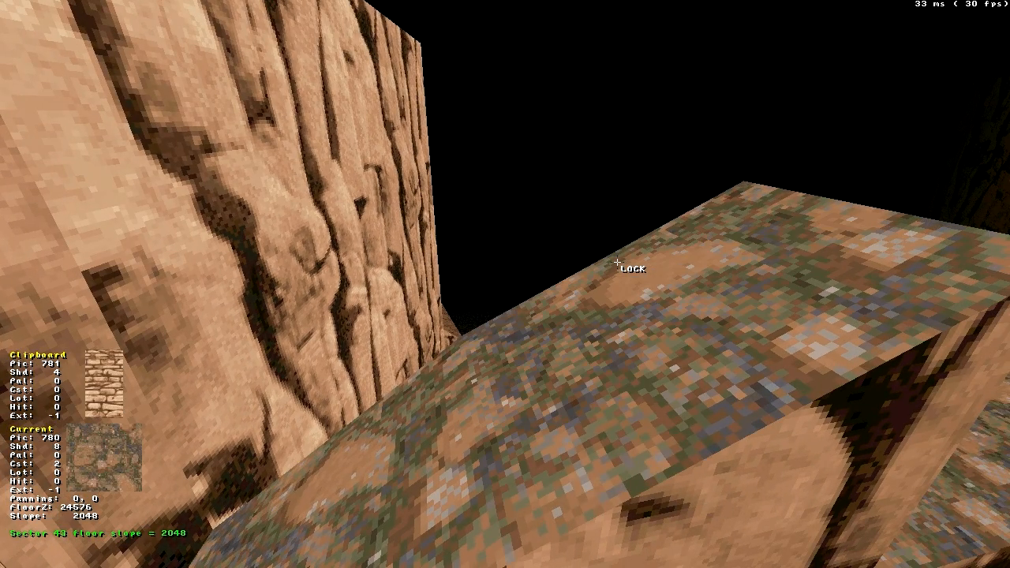
{"action": "right_click_drag", "start_coordinate": [633, 310], "coordinate": [637, 318]}
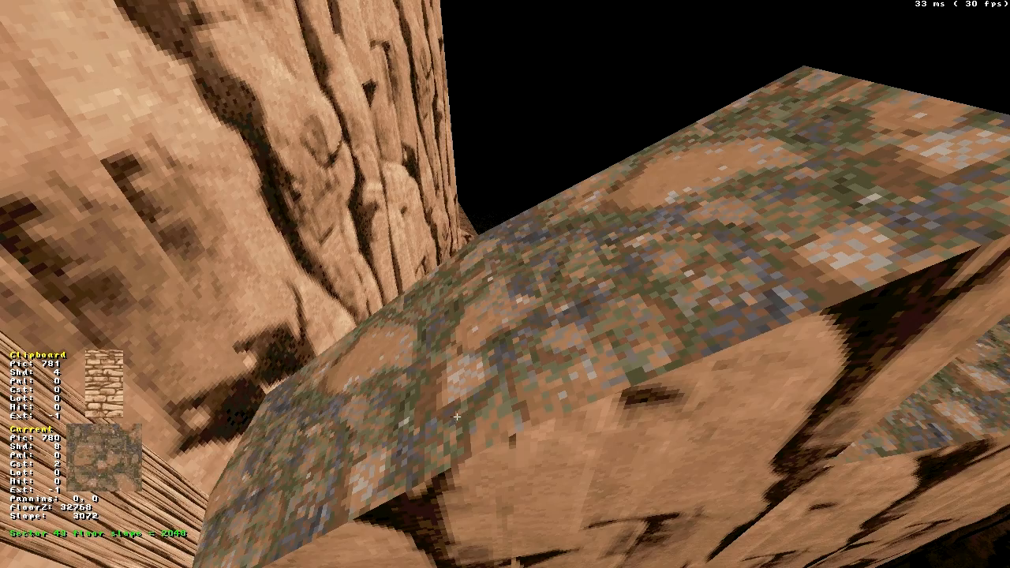
- Examine the curved arch supports on both canyon walls from several viewpoints in 3D
{"action": "key", "text": "Down"}
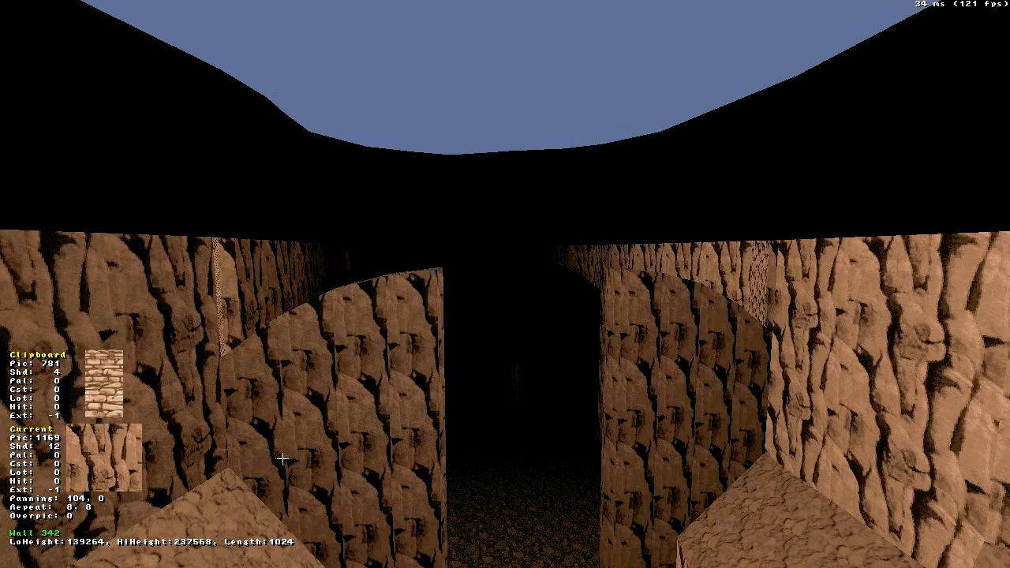
{"action": "key", "text": "Up"}
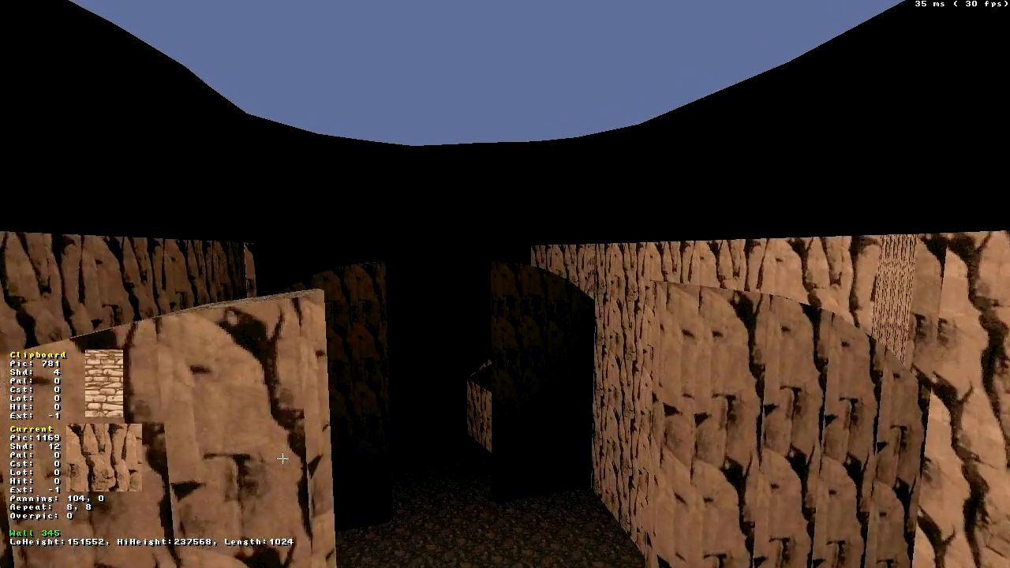
{"action": "key", "text": "Up"}
{"action": "key", "text": "Right"}
{"action": "key", "text": "Left"}
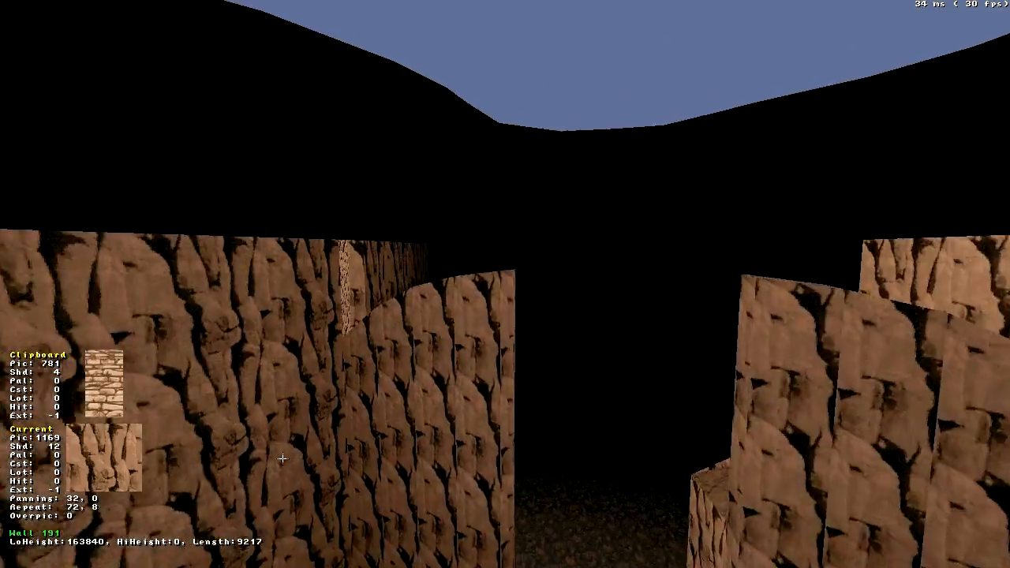
{"action": "key", "text": "Up"}
{"action": "key", "text": "Right"}
{"action": "key", "text": "Left"}
{"action": "key", "text": "Right"}
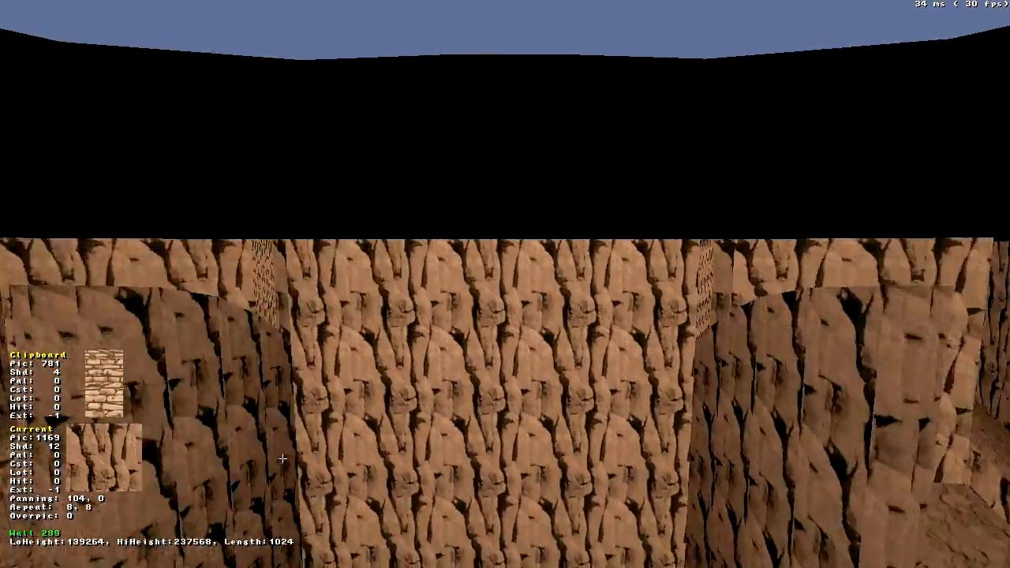
{"action": "key", "text": "Left"}
{"action": "key", "text": "Left"}
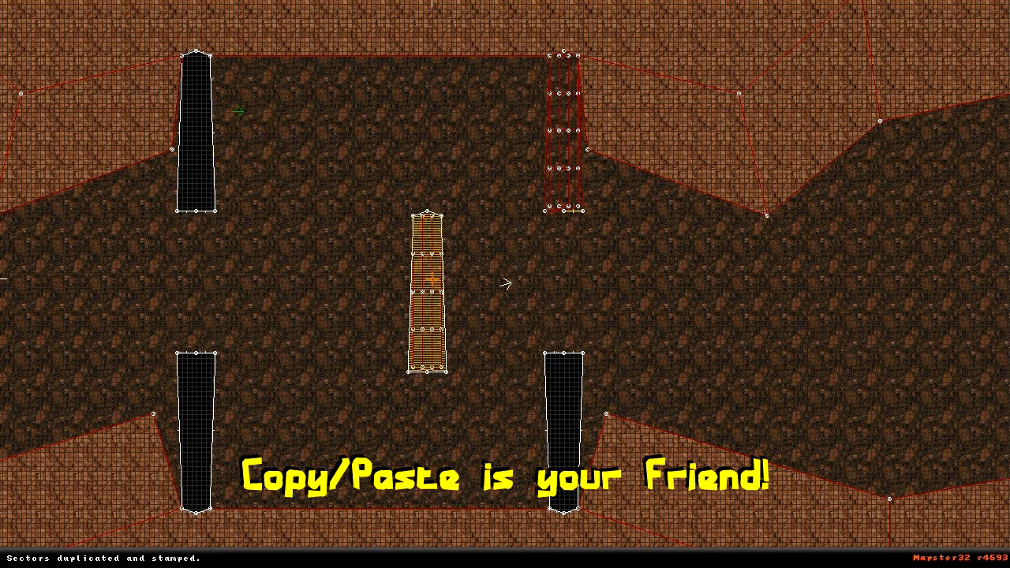
- Move the duplicated strip sectors to the northwest support position and split the surrounding sector along the support's tapered outline
{"action": "left_click_drag", "start_coordinate": [430, 280], "coordinate": [180, 79]}
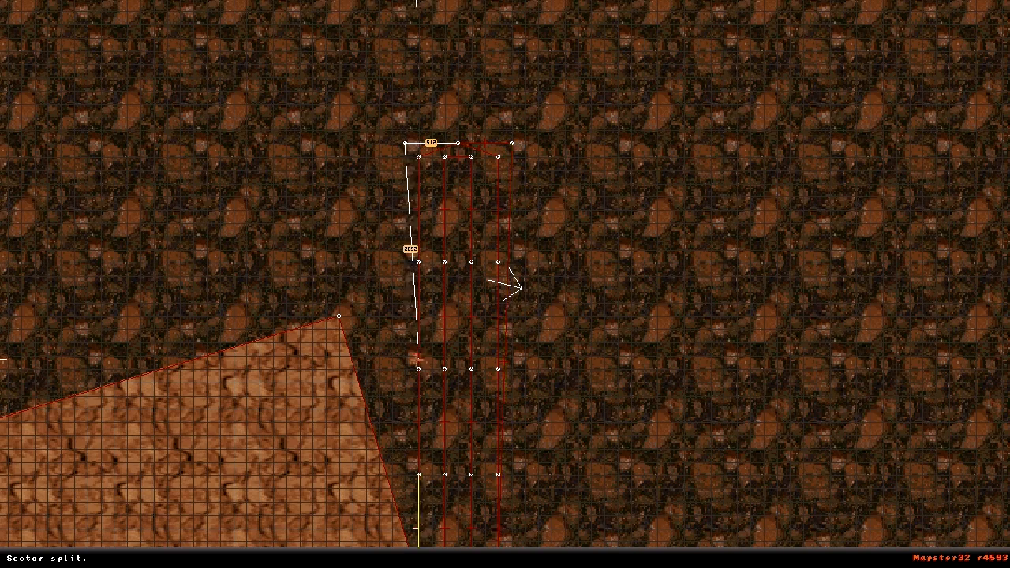
{"action": "right_click_drag", "start_coordinate": [416, 359], "coordinate": [538, 79]}
{"action": "key", "text": "space"}
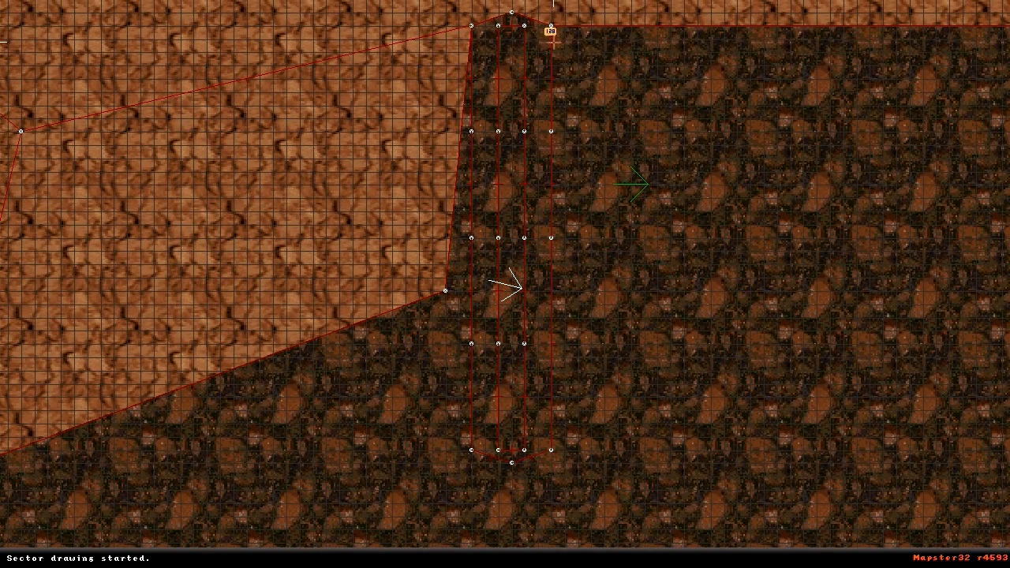
{"action": "key", "text": "space"}
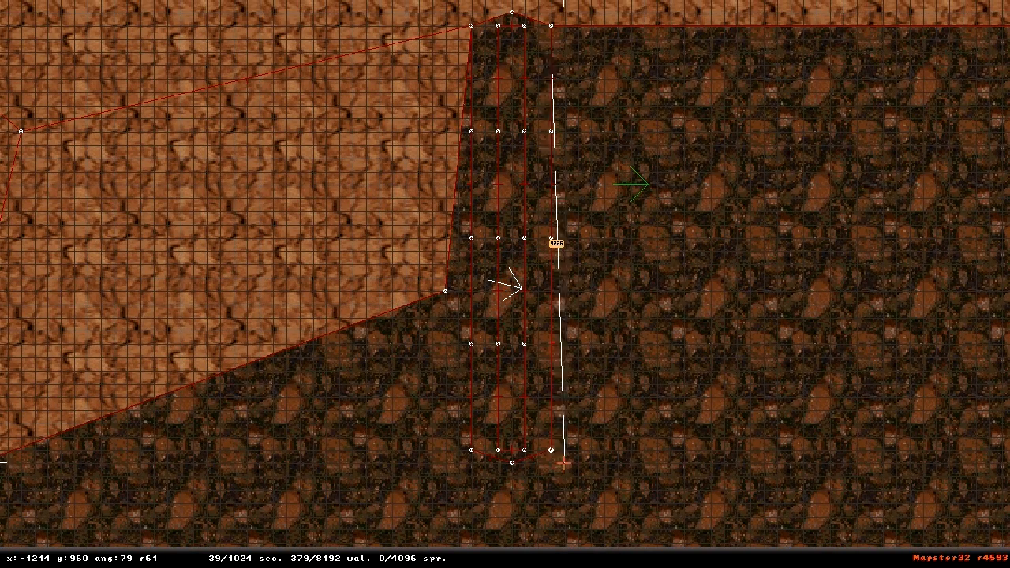
{"action": "key", "text": "space"}
{"action": "key", "text": "space"}
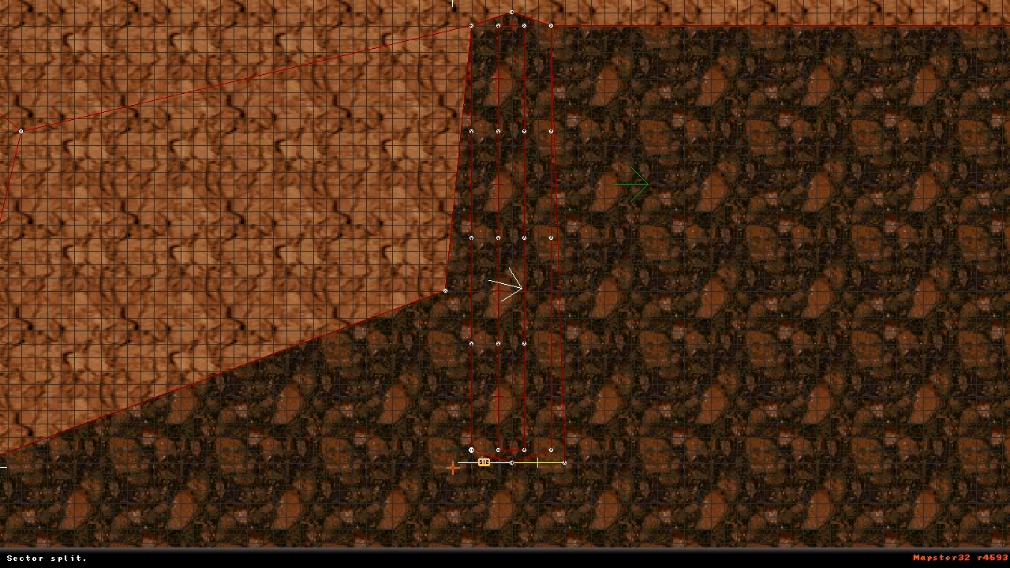
{"action": "key", "text": "space"}
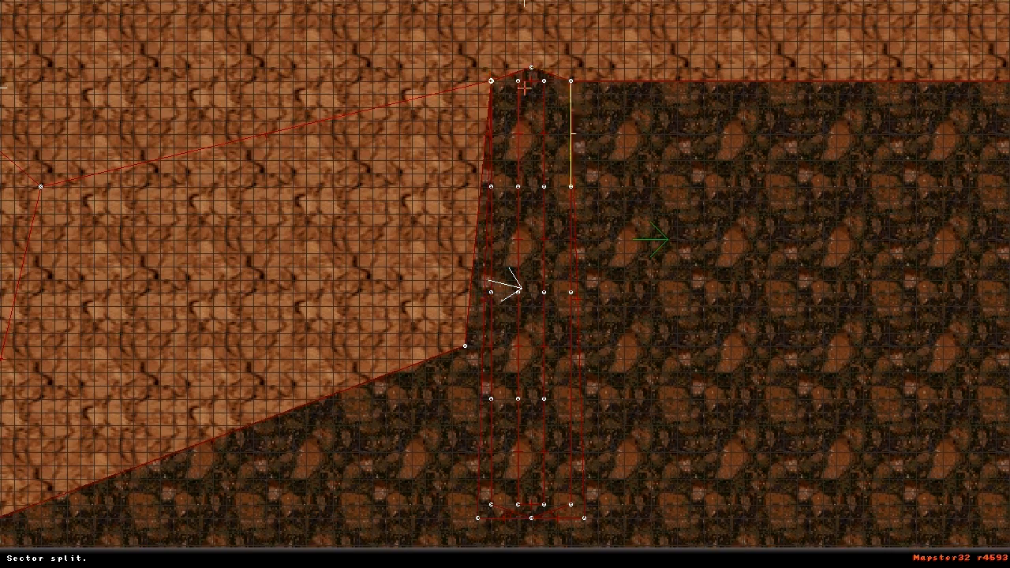
- Split the support's outer strips diagonally near its pointed end and join the resulting pieces with their adjoining sectors
{"action": "key", "text": "ctrl+z"}
{"action": "key", "text": "space"}
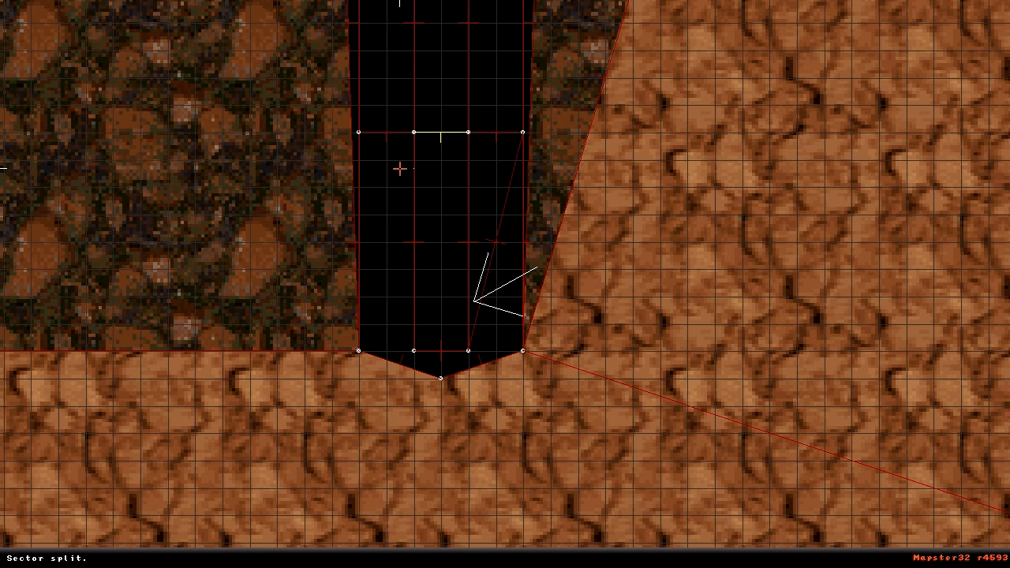
{"action": "key", "text": "space"}
{"action": "key", "text": "space"}
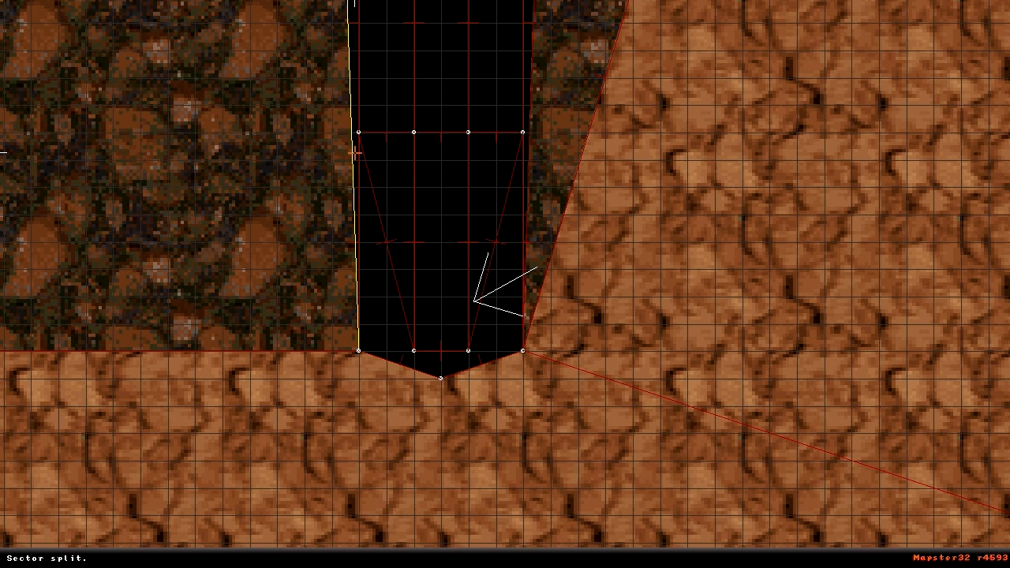
{"action": "key", "text": "j"}
{"action": "key", "text": "j"}
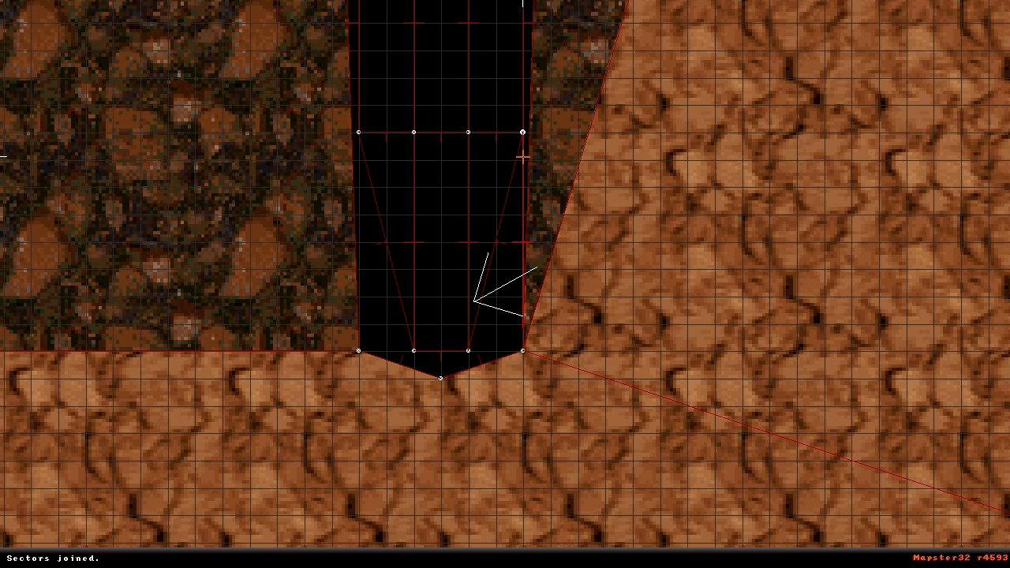
{"action": "key", "text": "j"}
{"action": "key", "text": "j"}
- Turn on masking for the successive wall segments above the first side of the curved arch
{"action": "key", "text": "alt+f"}
{"action": "key", "text": "KP_Enter"}
{"action": "key", "text": "m"}
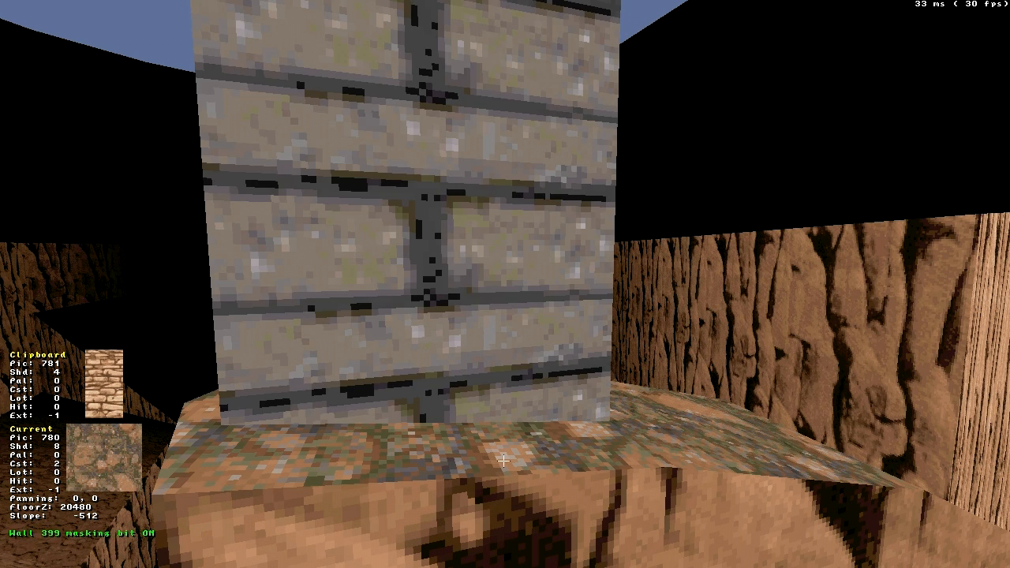
{"action": "key", "text": "m"}
{"action": "key", "text": "Right"}
{"action": "key", "text": "Up"}
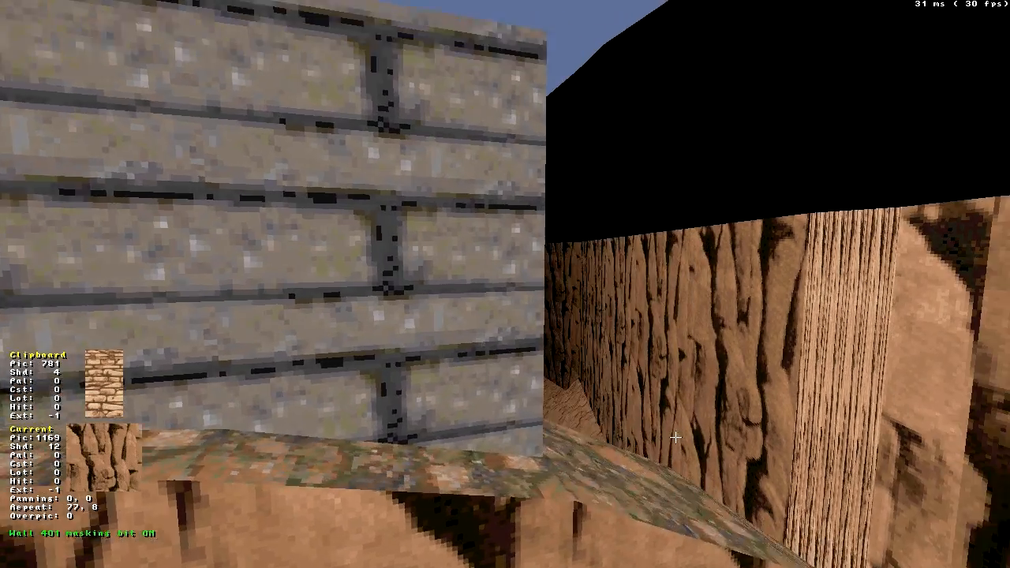
{"action": "key", "text": "Left"}
{"action": "key", "text": "Down"}
{"action": "key", "text": "m"}
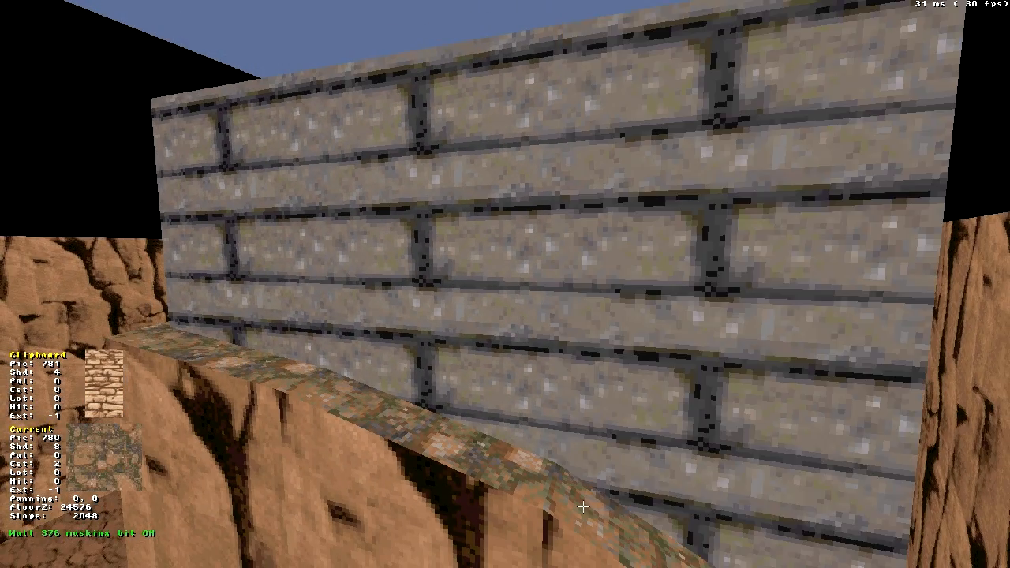
{"action": "key", "text": "Right"}
{"action": "key", "text": "Up"}
{"action": "key", "text": "m"}
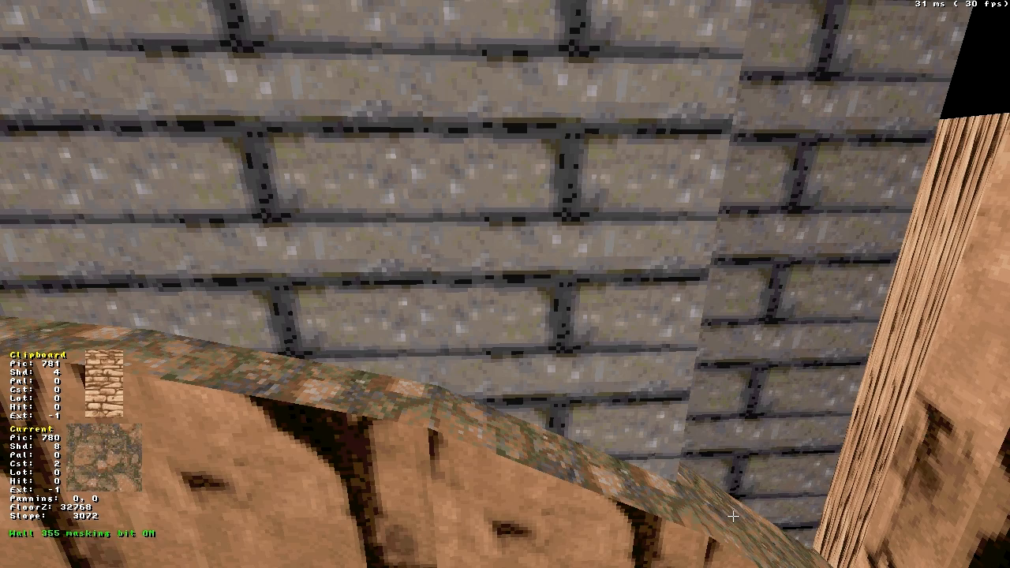
{"action": "key", "text": "m"}
{"action": "key", "text": "Up"}
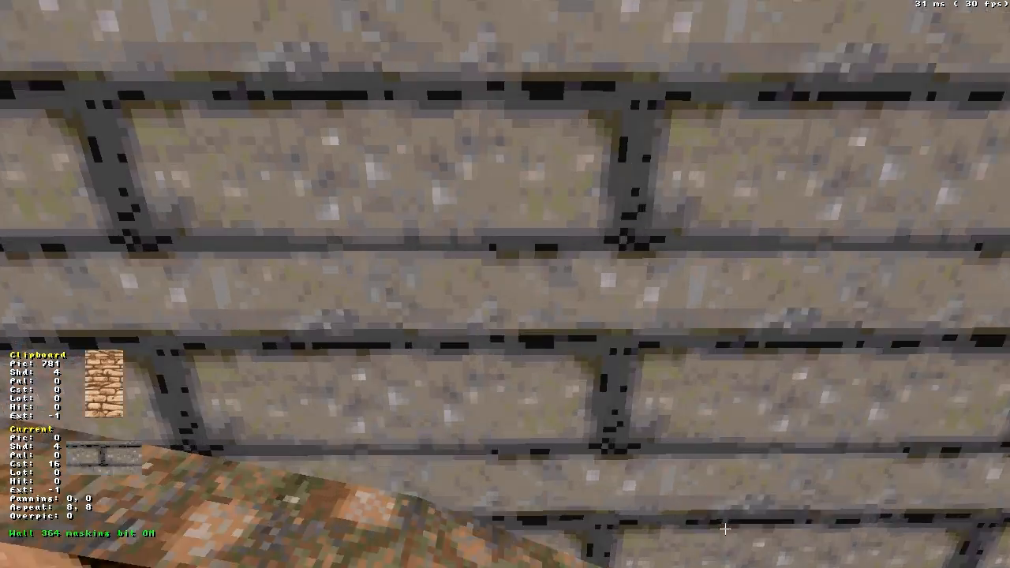
{"action": "key", "text": "Right"}
{"action": "key", "text": "Left"}
{"action": "key", "text": "m"}
- Turn on masking for the successive wall segments above the opposite side of the curved arch
{"action": "key", "text": "Right"}
{"action": "key", "text": "Down"}
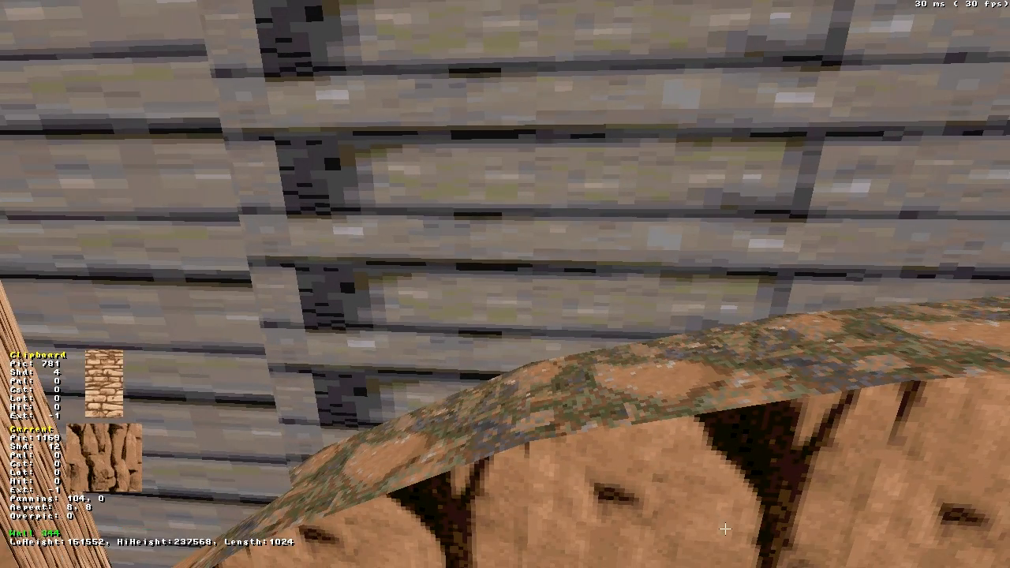
{"action": "key", "text": "m"}
{"action": "key", "text": "m"}
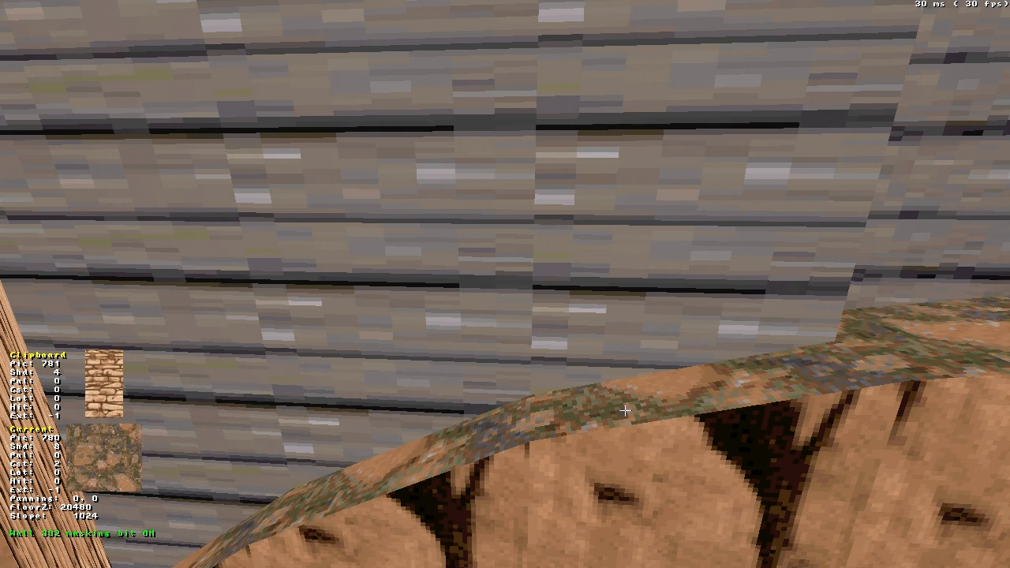
{"action": "key", "text": "m"}
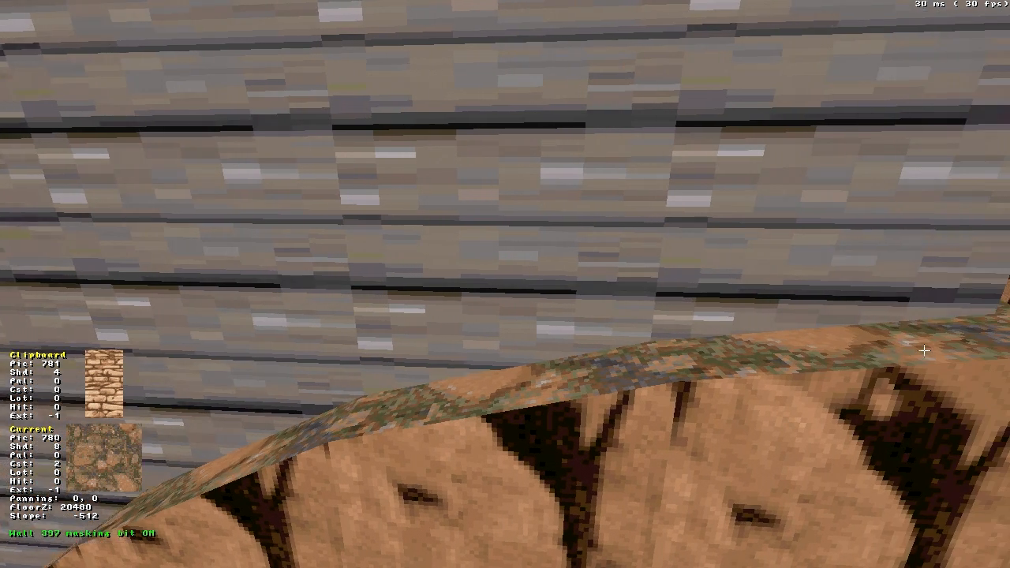
- Move the arch strip's western column of vertices in the 2D map to just outside the metal beam's west edge
{"action": "key", "text": "KP_Enter"}
{"action": "right_click", "coordinate": [482, 478]}
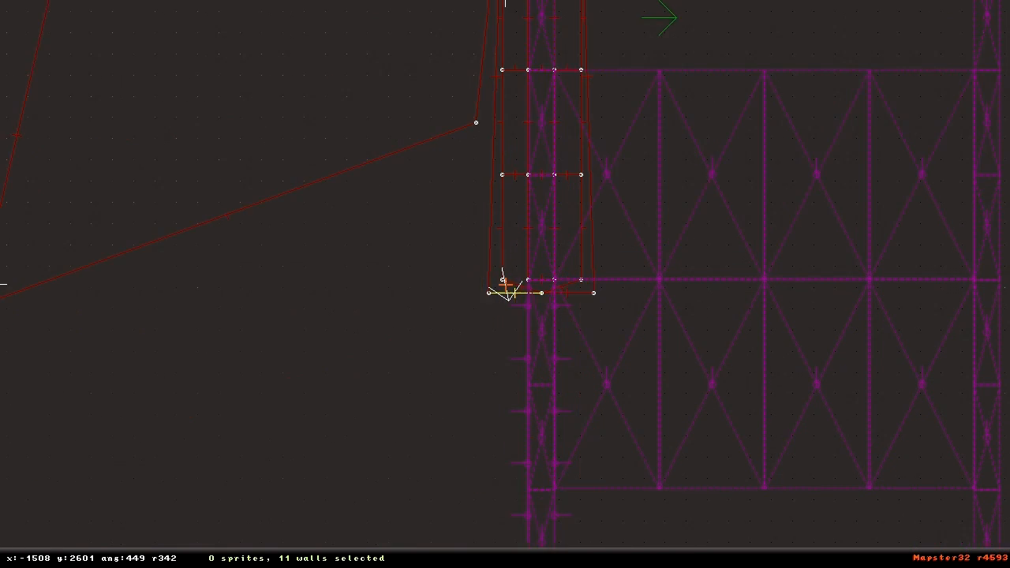
{"action": "scroll", "coordinate": [505, 284], "scroll_direction": "up", "scroll_amount": 8}
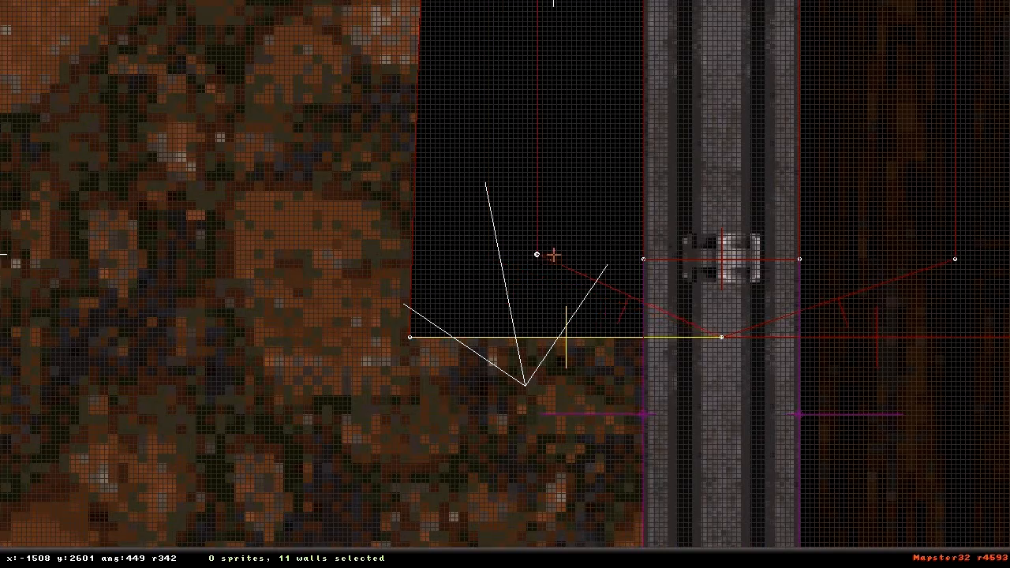
{"action": "right_click", "coordinate": [643, 253]}
{"action": "left_click_drag", "start_coordinate": [553, 255], "coordinate": [515, 305]}
{"action": "scroll", "coordinate": [505, 286], "scroll_direction": "up", "scroll_amount": 6}
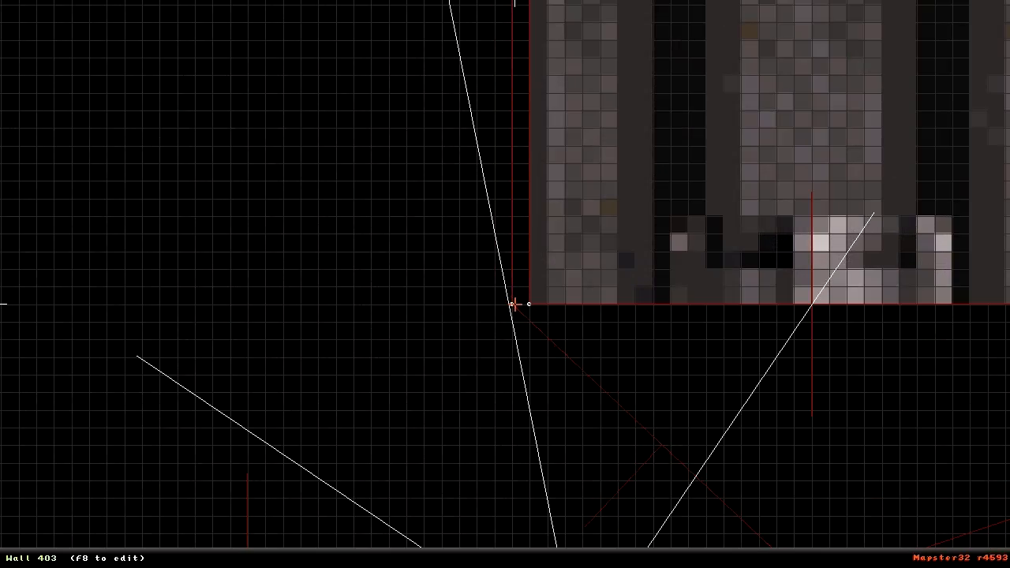
{"action": "right_click", "coordinate": [515, 304]}
{"action": "scroll", "coordinate": [505, 286], "scroll_direction": "down", "scroll_amount": 9}
{"action": "right_click", "coordinate": [557, 177]}
{"action": "scroll", "coordinate": [506, 285], "scroll_direction": "down", "scroll_amount": 2}
{"action": "right_click", "coordinate": [518, 232]}
{"action": "scroll", "coordinate": [505, 284], "scroll_direction": "down", "scroll_amount": 3}
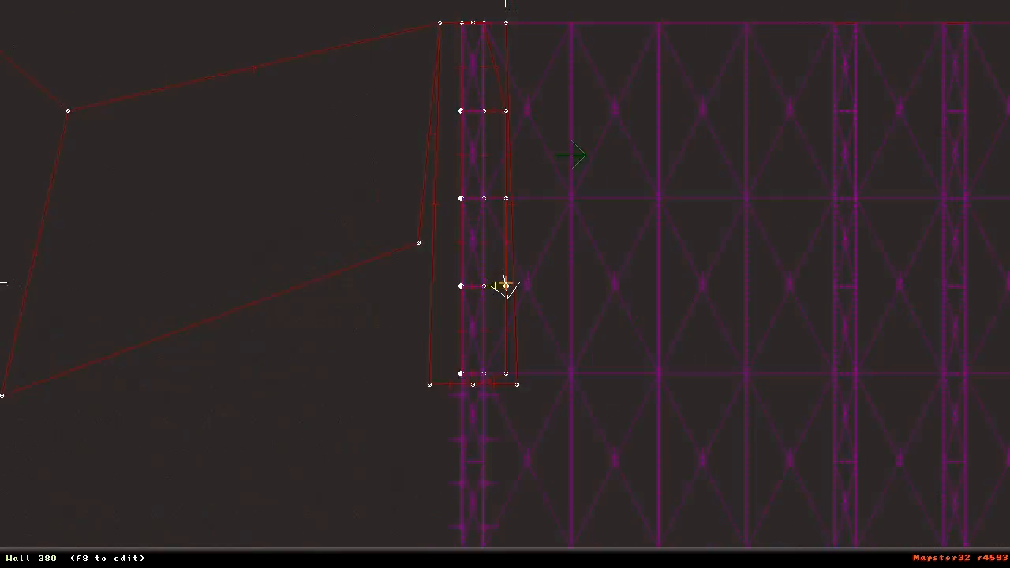
- Select the arch strip's eastern column of vertices on the other side of the metal beam
{"action": "right_click", "coordinate": [503, 245]}
{"action": "left_click_drag", "start_coordinate": [499, 135], "coordinate": [512, 396], "text": "shift"}
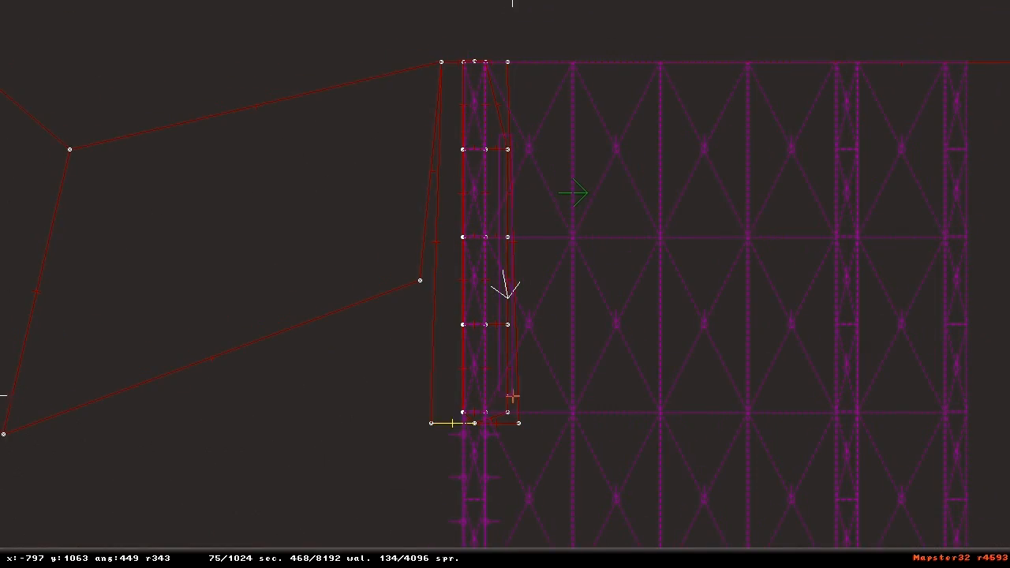
{"action": "right_click", "coordinate": [514, 423]}
{"action": "scroll", "coordinate": [505, 287], "scroll_direction": "up", "scroll_amount": 8}
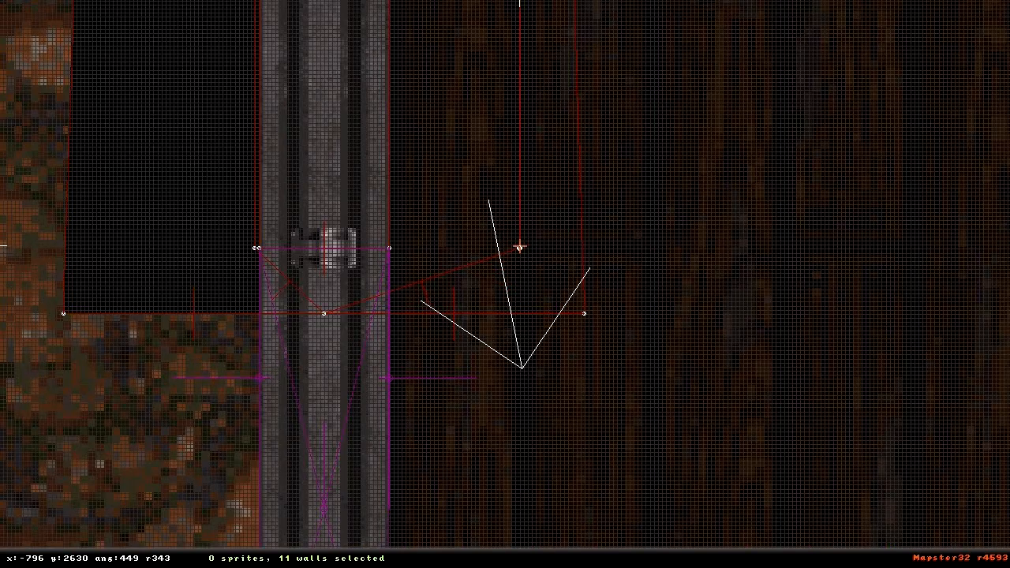
{"action": "scroll", "coordinate": [446, 247], "scroll_direction": "up", "scroll_amount": 3}
- Copy the sky ceiling's tile 199 with palette 16 and paste it onto the surfaces of the narrow strip sectors
{"action": "key", "text": "KP_Enter"}
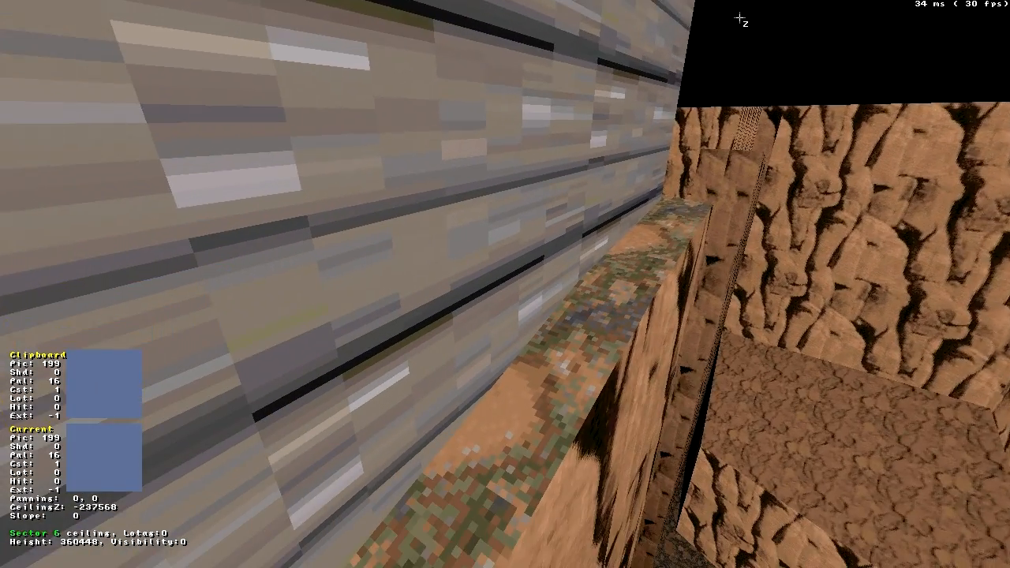
{"action": "key", "text": "Return"}
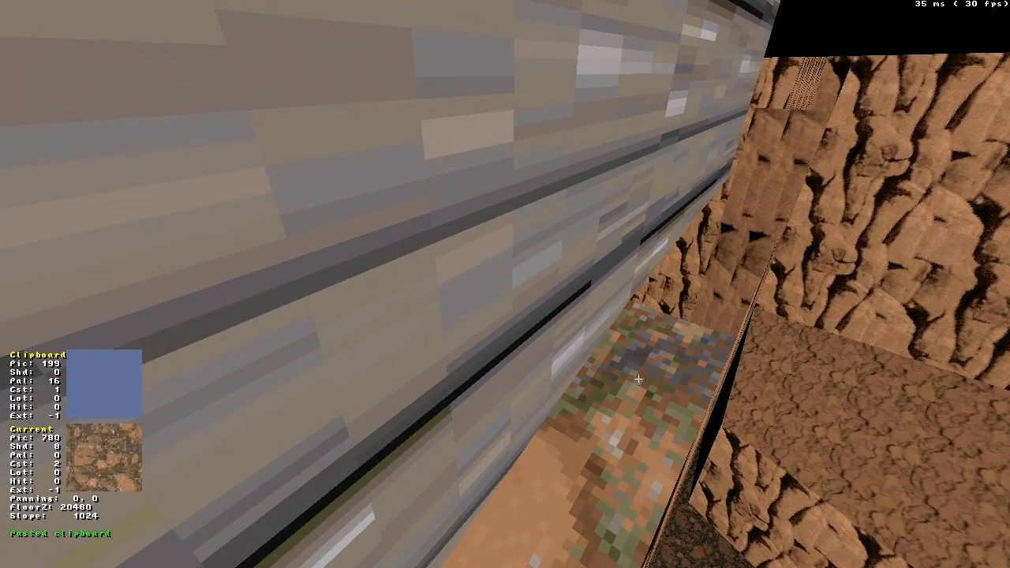
{"action": "key", "text": "Return"}
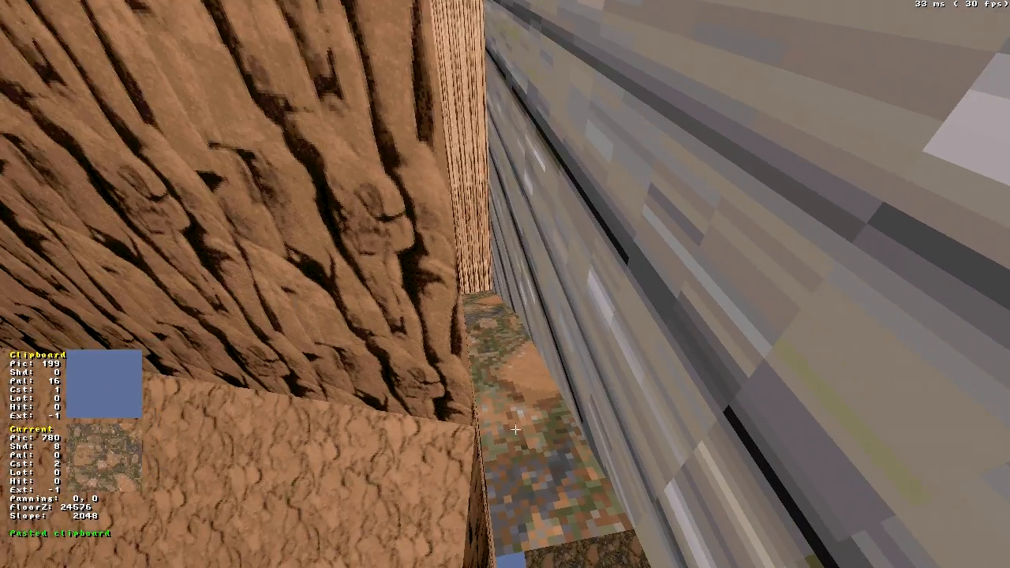
{"action": "key", "text": "Return"}
{"action": "key", "text": "Up"}
{"action": "key", "text": "Return"}
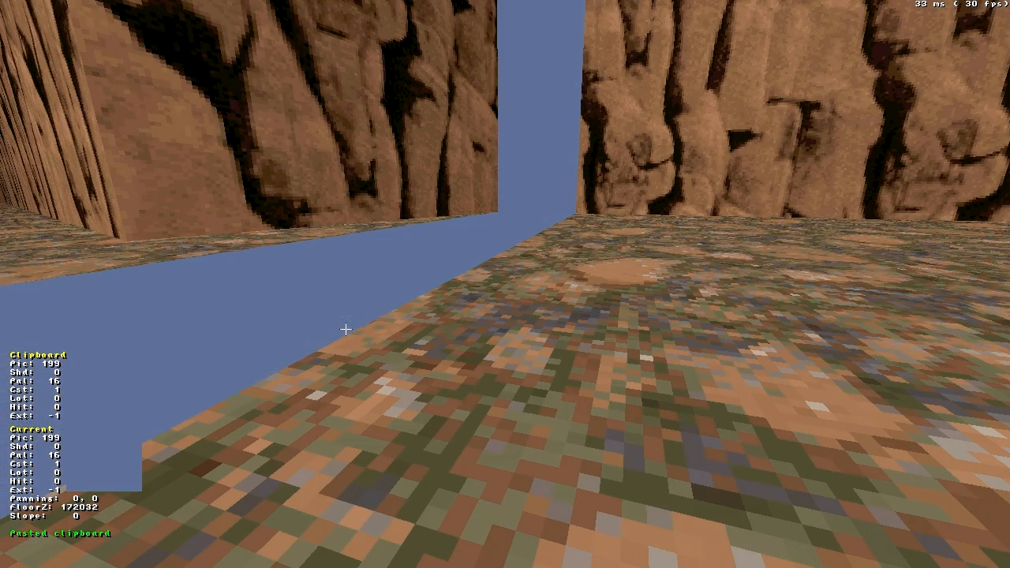
- Copy the canyon rock wall's tile 1169 with shade 12 and paste it onto the neighbouring wall beside the brick side
{"action": "key", "text": "Down"}
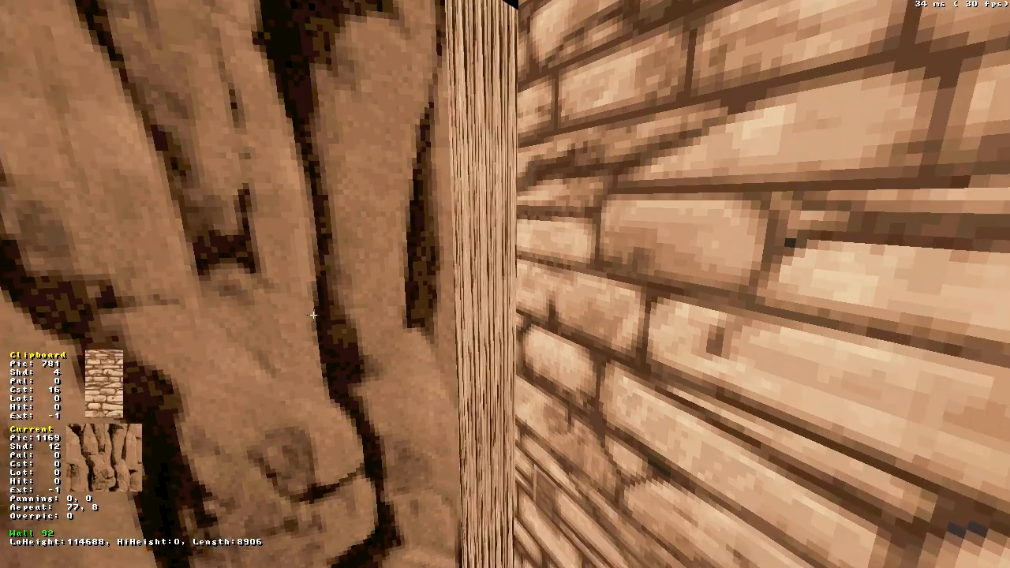
{"action": "key", "text": "Up"}
{"action": "key", "text": "Tab"}
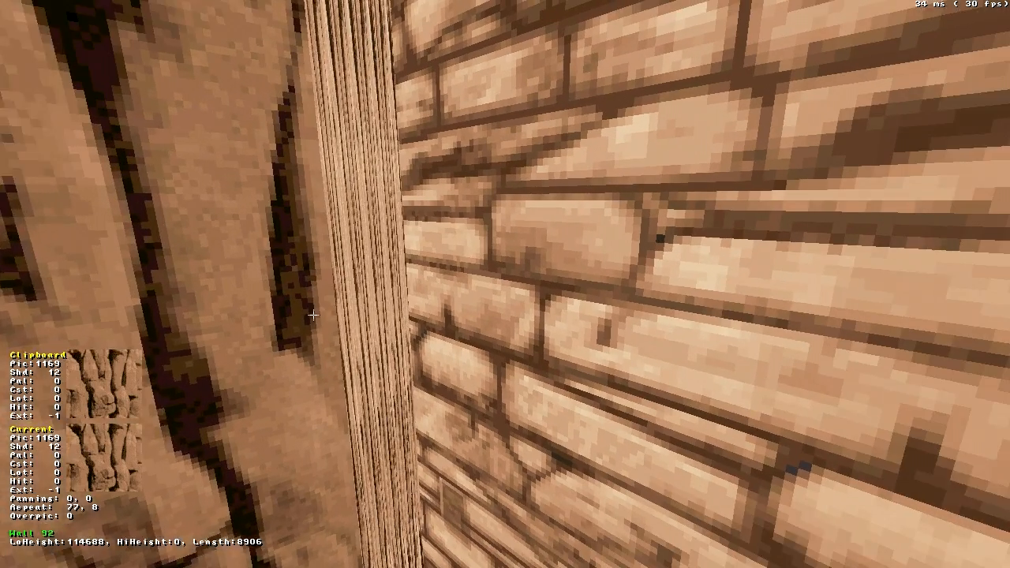
{"action": "key", "text": "Return"}
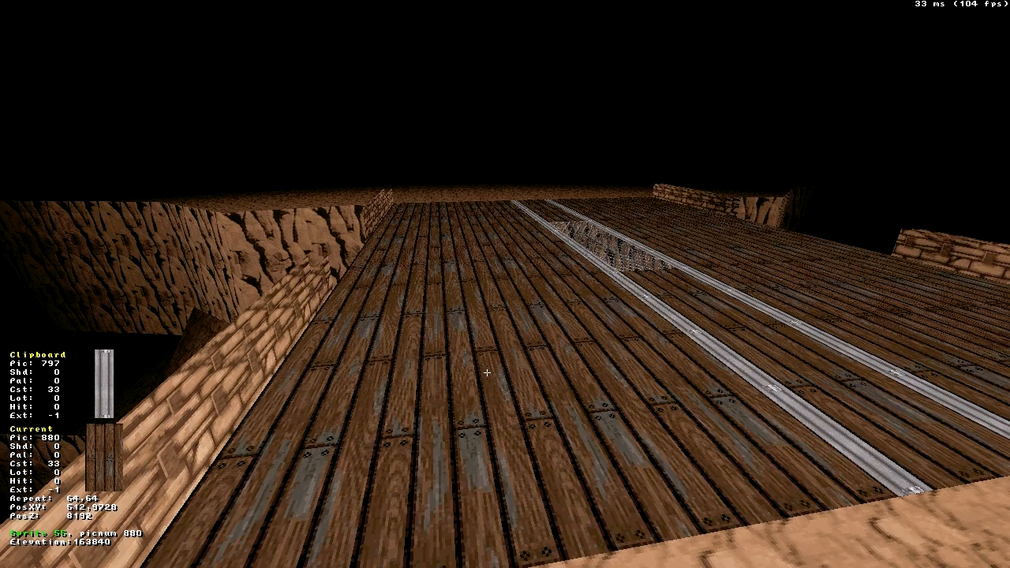
- Position a metal beam sprite with tile 797 and repeat 32,32 at the end of the bridge's brick side wall
{"action": "key", "text": "Right"}
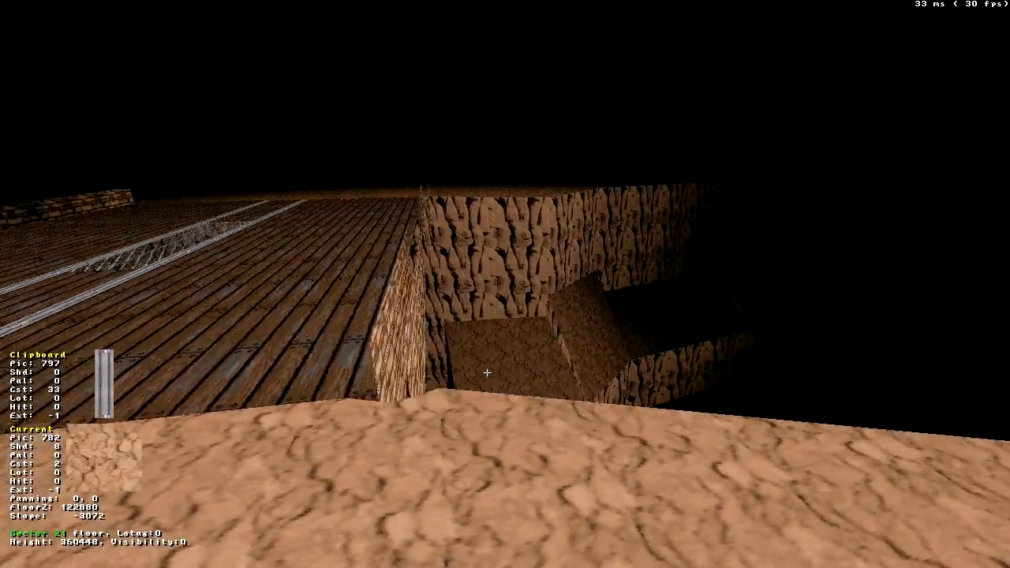
{"action": "key", "text": "Up"}
{"action": "key", "text": "Left"}
{"action": "key", "text": "Left"}
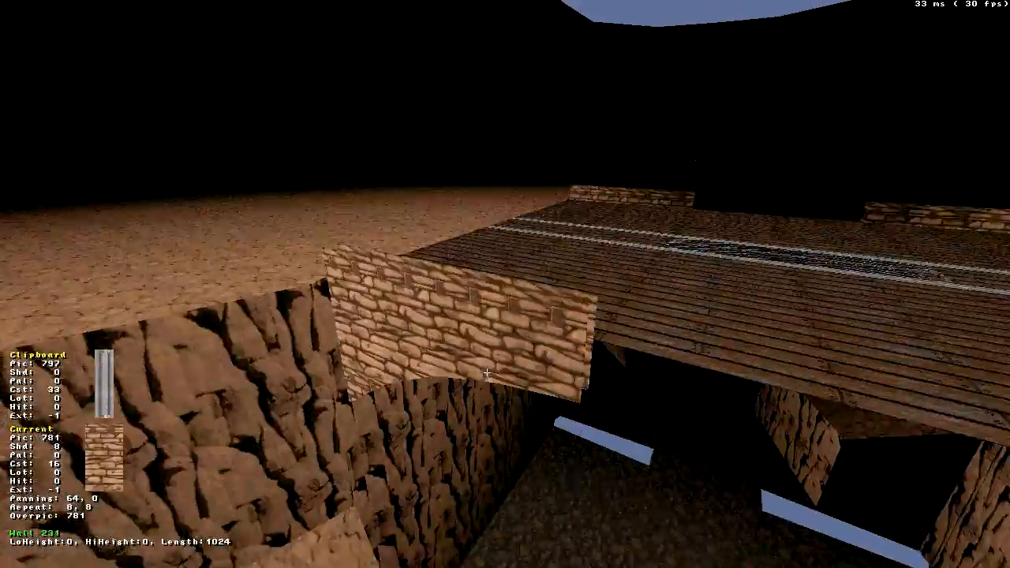
{"action": "key", "text": "Down"}
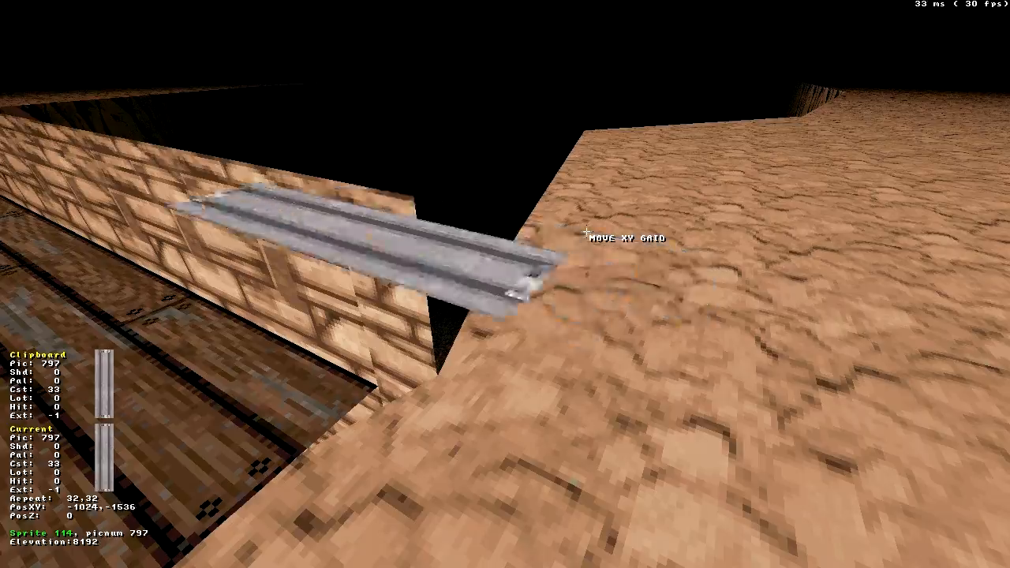
{"action": "key", "text": "Left"}
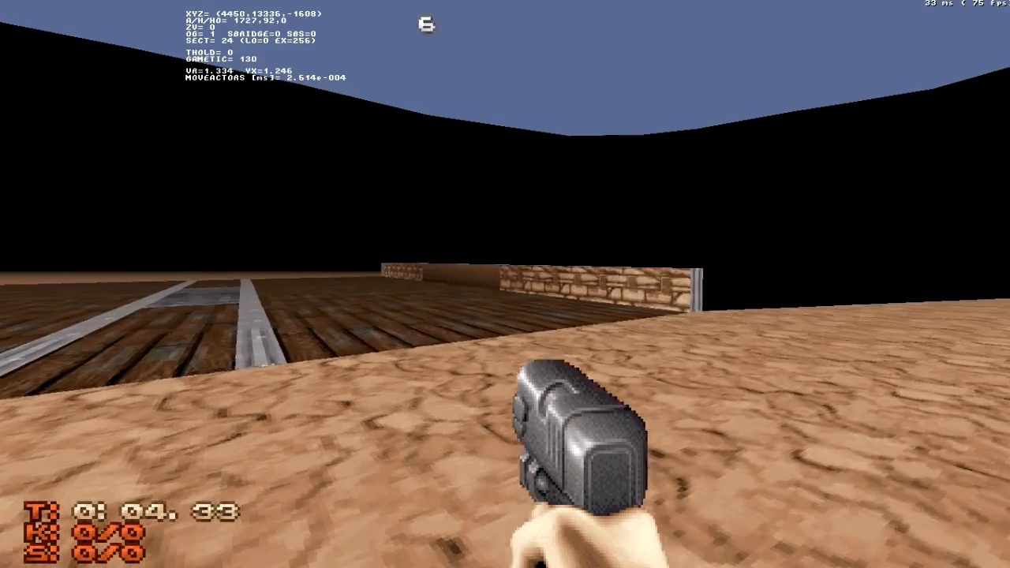
- Play-test the bridge by walking onto the deck and going over the brick side wall into the canyon
{"action": "key", "text": "Up"}
{"action": "key", "text": "Right"}
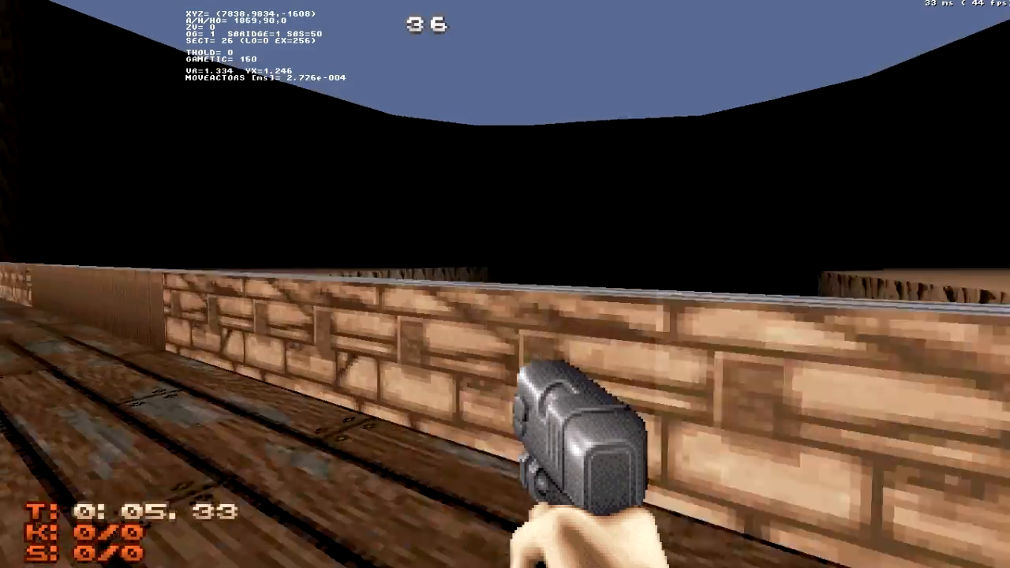
{"action": "key", "text": "w"}
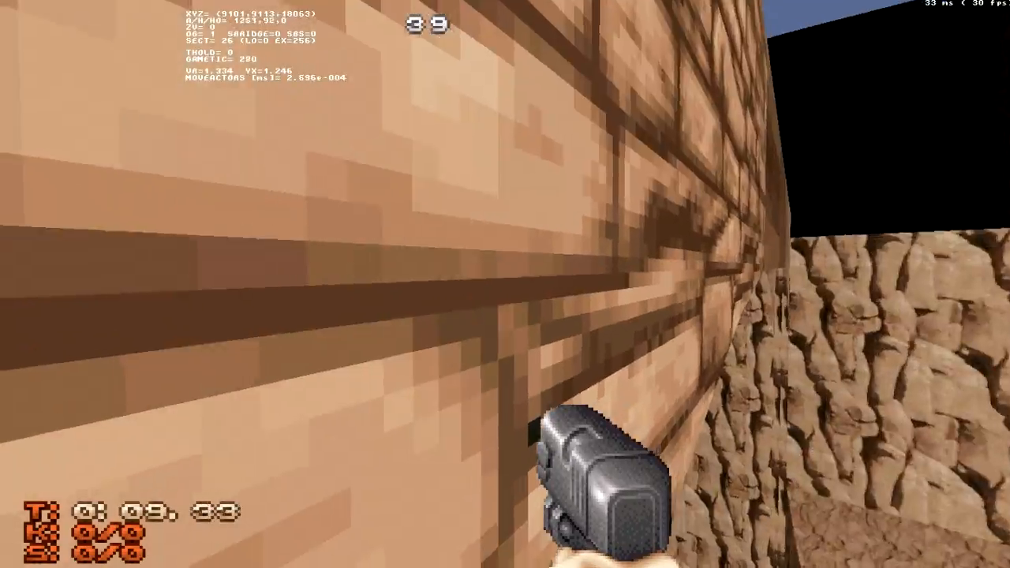
{"action": "key", "text": "w"}
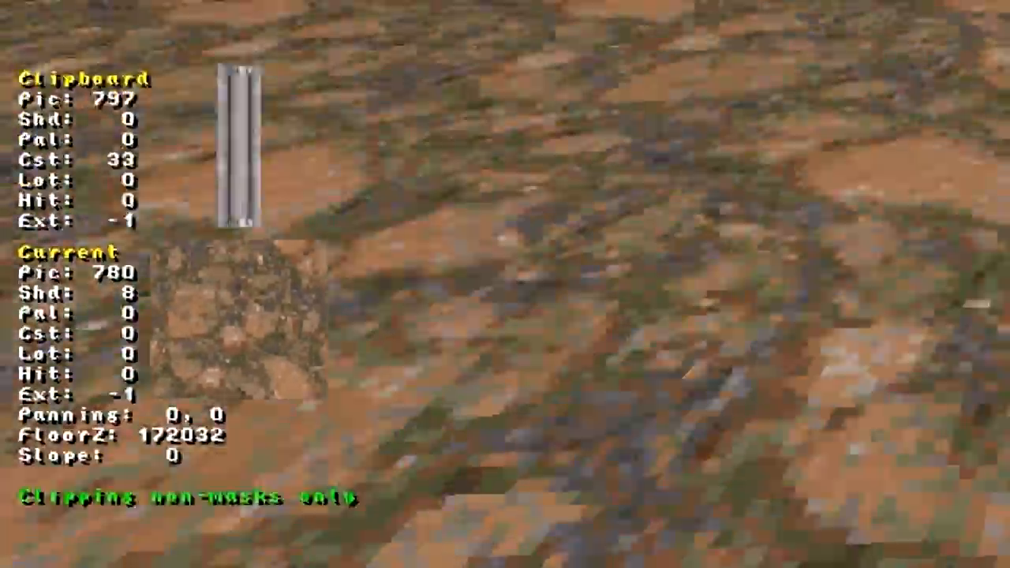
- Examine the canyon floor, its rock ledges and the narrow strip sectors beneath the bridge, in the editor and in play
{"action": "key", "text": "Up"}
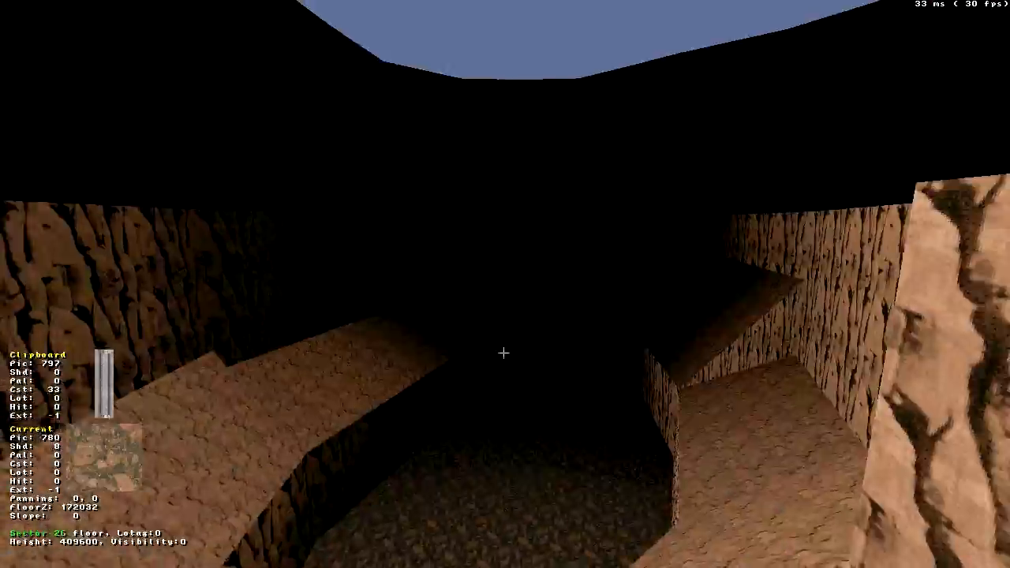
{"action": "key", "text": "Down"}
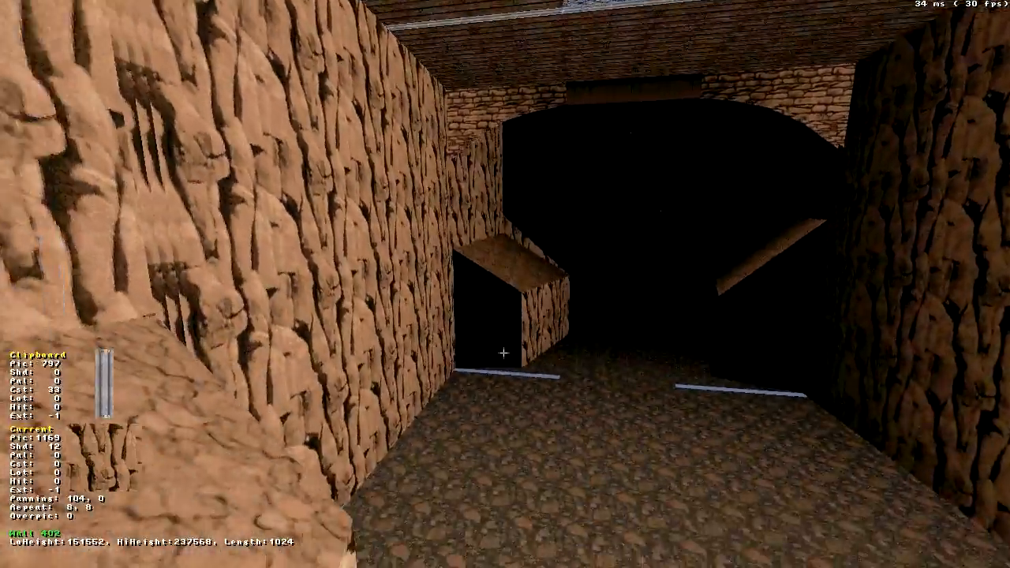
{"action": "key", "text": "a"}
{"action": "key", "text": "z"}
{"action": "key", "text": "Up"}
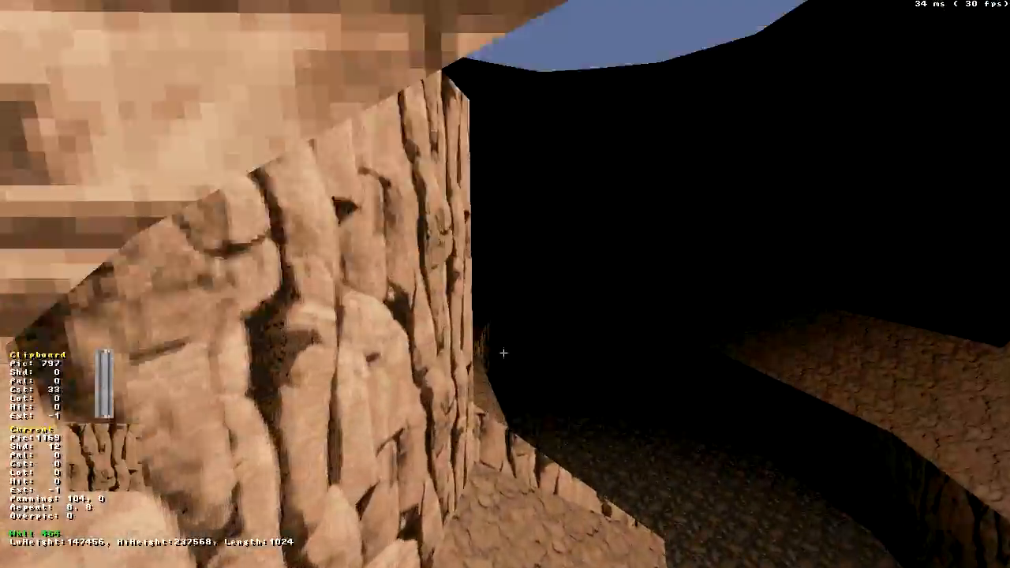
{"action": "key", "text": "Up"}
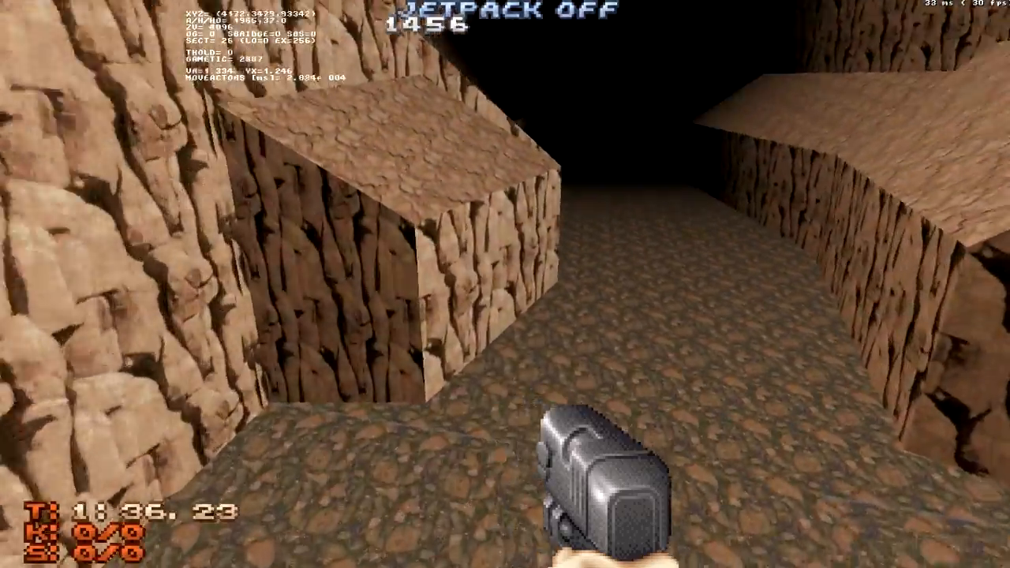
{"action": "key", "text": "w"}
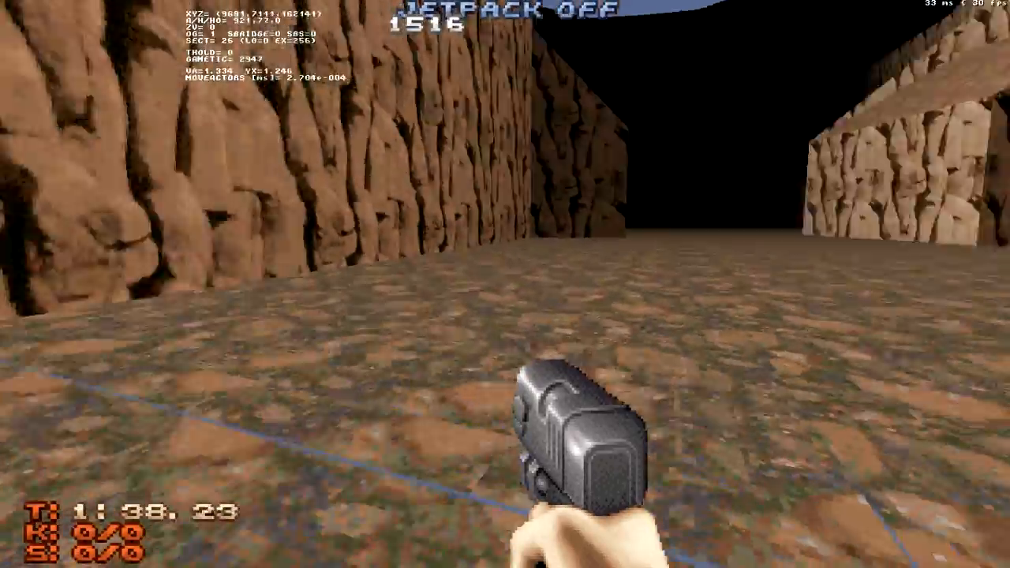
{"action": "key", "text": "w"}
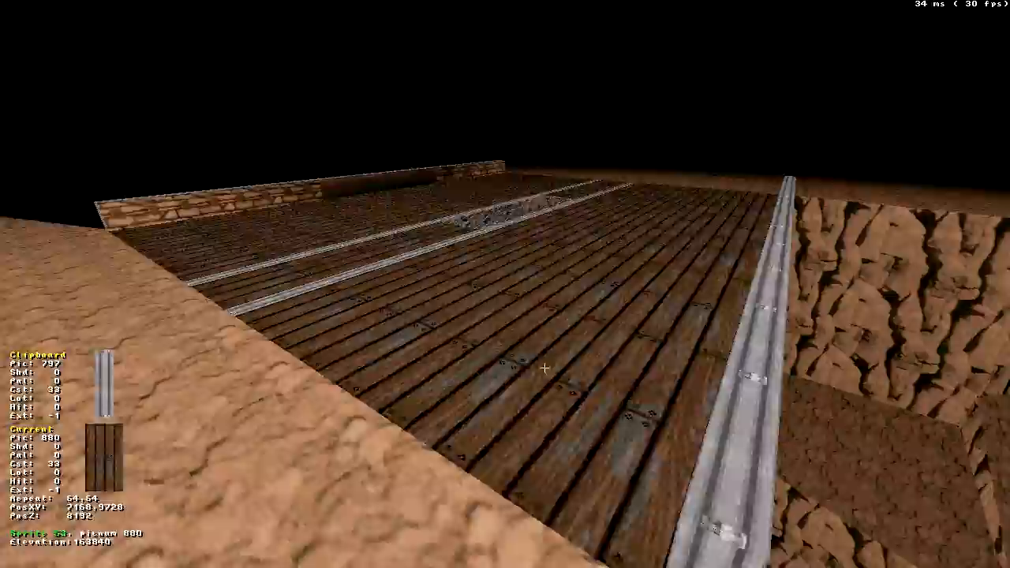
- Examine the beam-edged side wall from outside and the deck's underside and arches from the canyon below
{"action": "key", "text": "Down"}
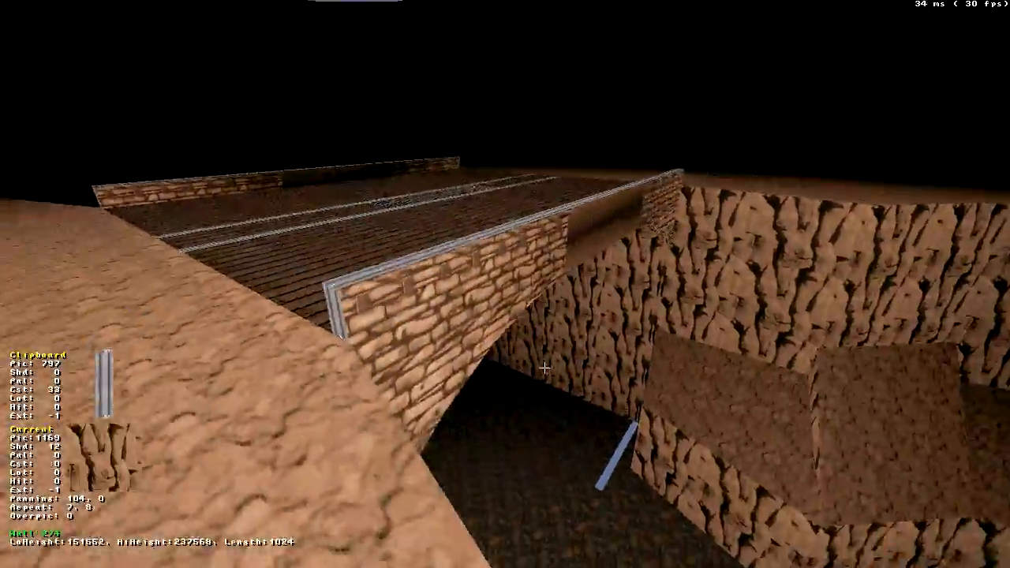
{"action": "key", "text": "Up"}
{"action": "key", "text": "Right"}
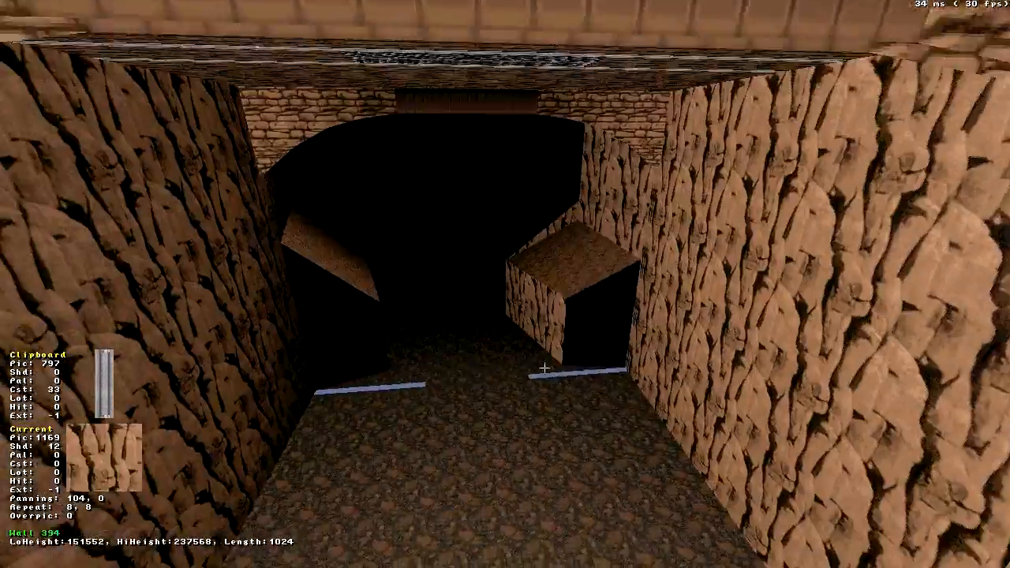
{"action": "key", "text": "Up"}
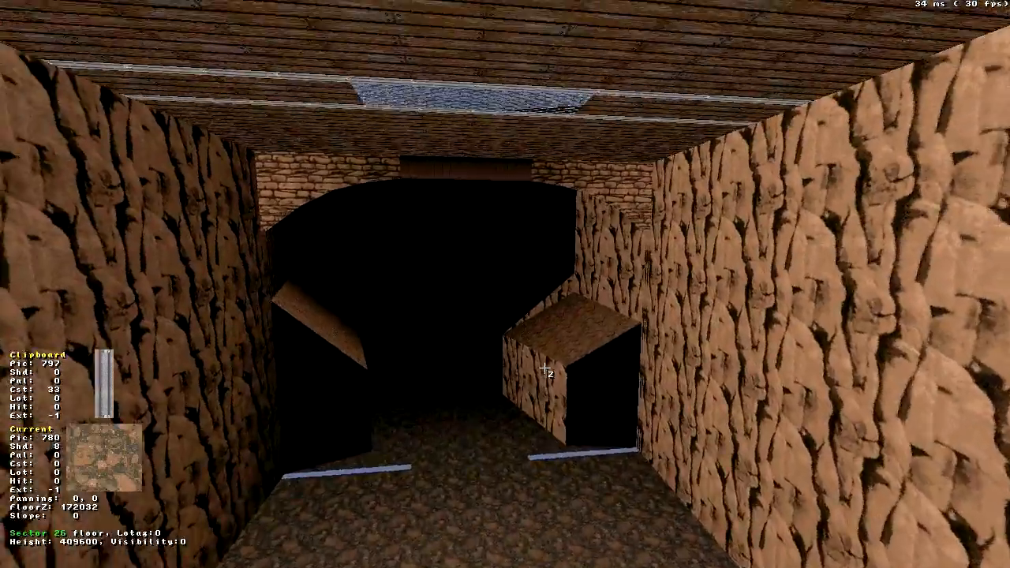
{"action": "key", "text": "Page_Up"}
{"action": "key", "text": "Down"}
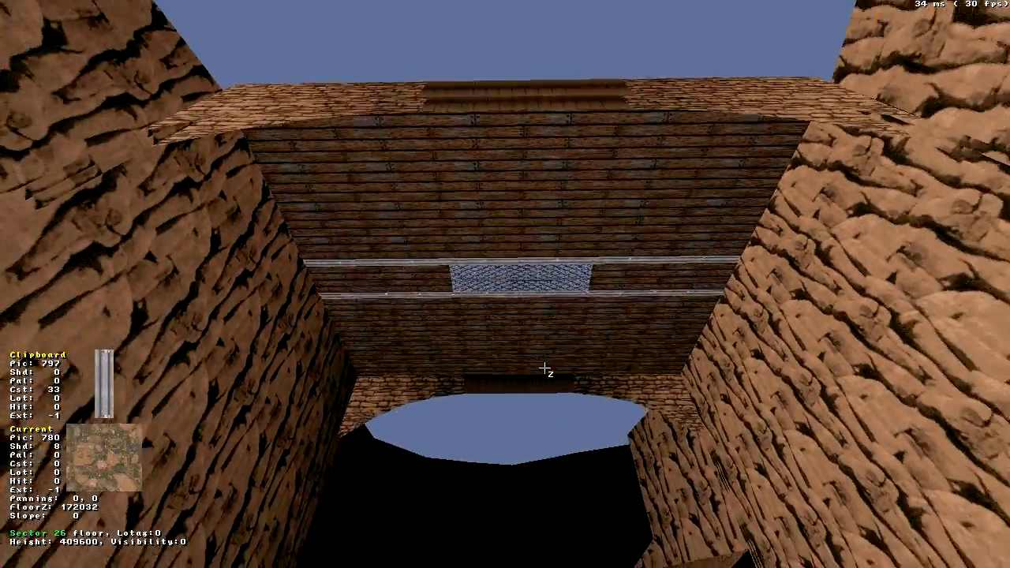
{"action": "key", "text": "a"}
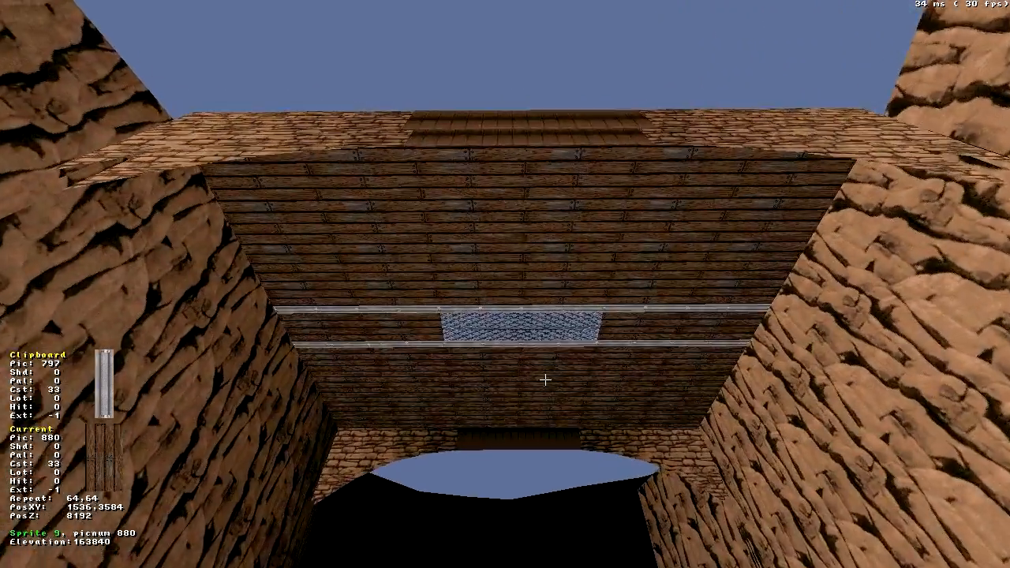
{"action": "key", "text": "Left"}
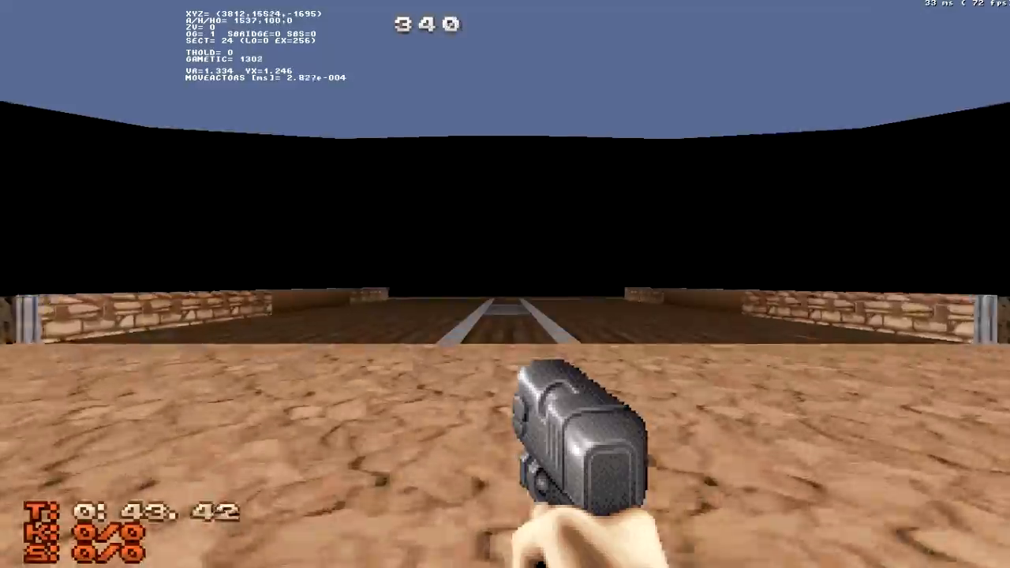
- Play-test the bridge by crossing the deck, checking the planks, central metal grating and low side walls, including a jump onto a wall
{"action": "key", "text": "Up"}
{"action": "key", "text": "Right"}
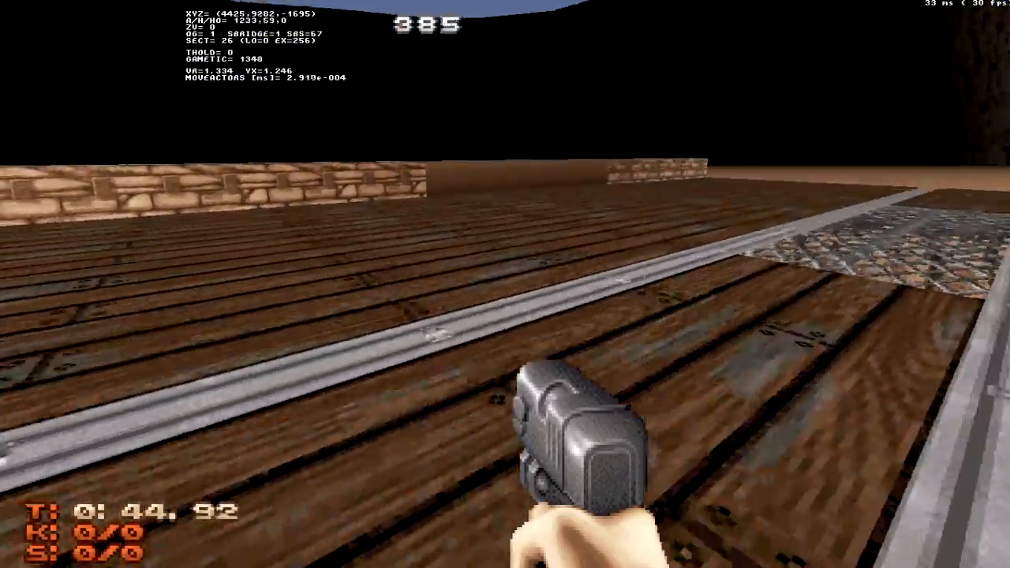
{"action": "key", "text": "w"}
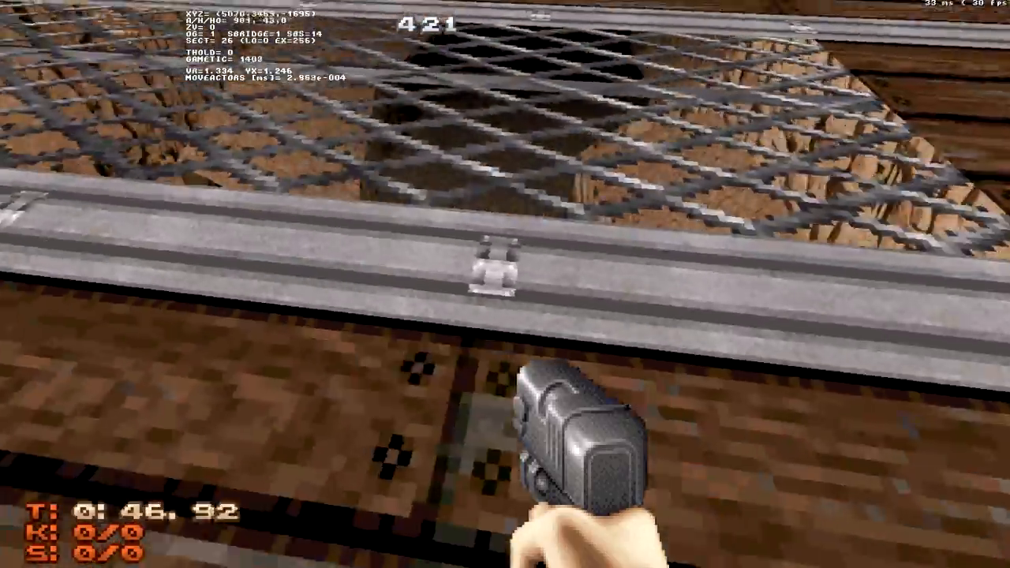
{"action": "key", "text": "w"}
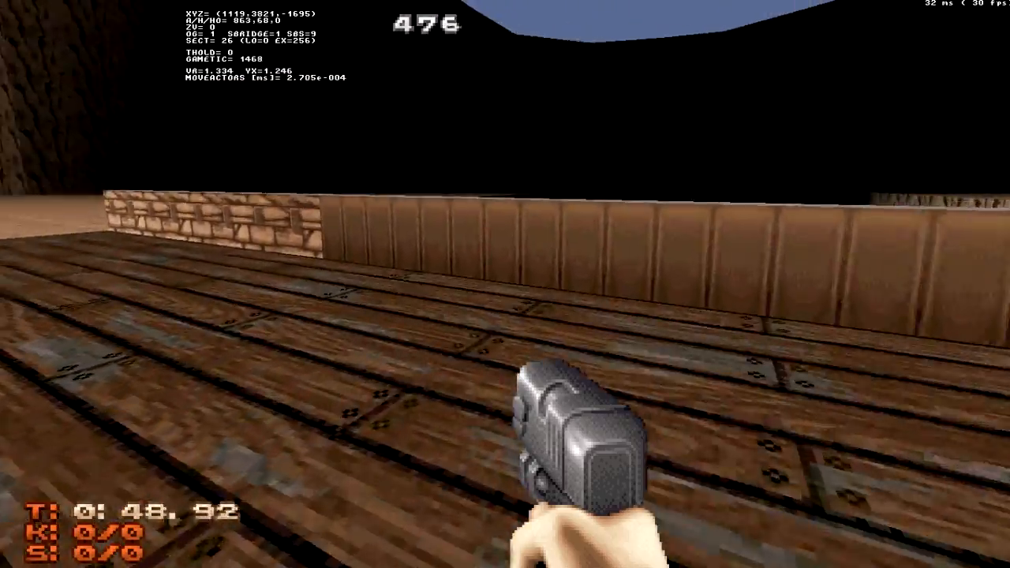
{"action": "key", "text": "w"}
{"action": "key", "text": "space"}
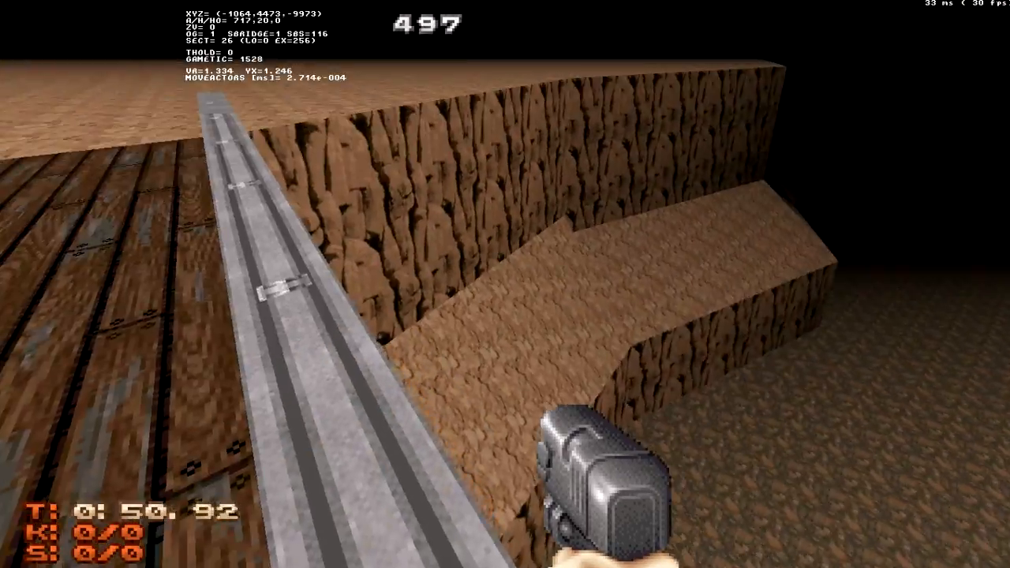
{"action": "key", "text": "w"}
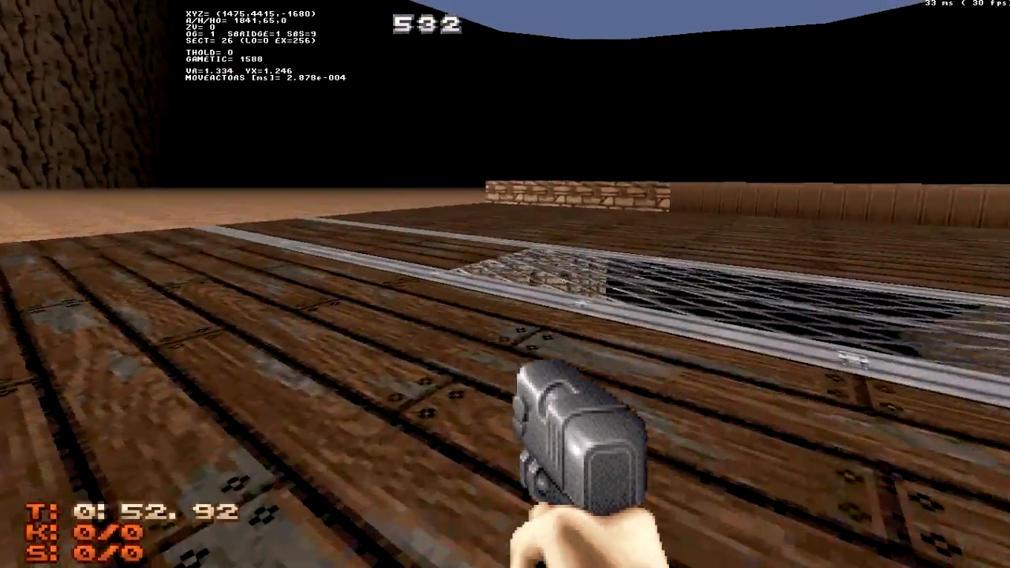
{"action": "key", "text": "w"}
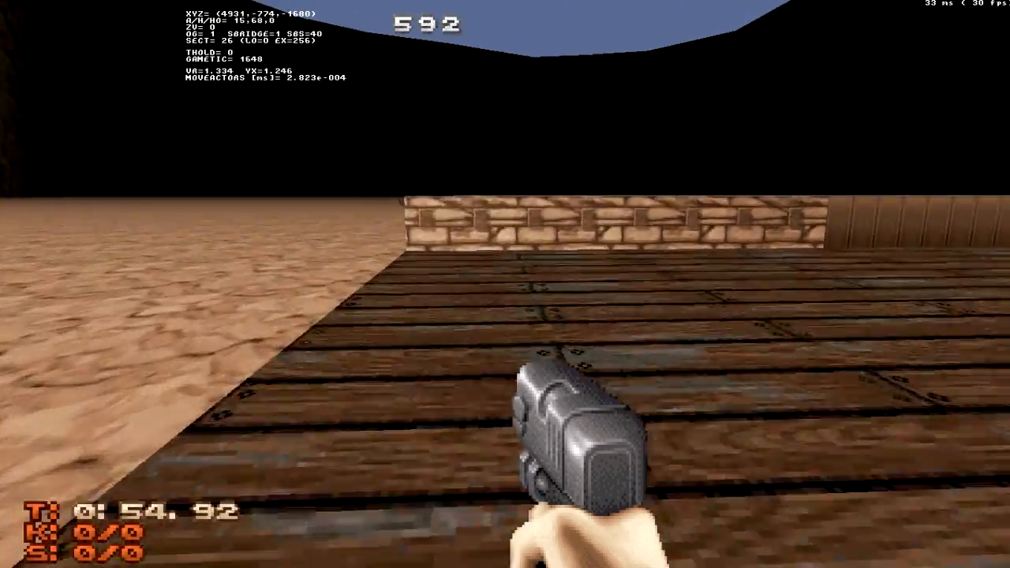
- Check the brick wall's outer face and beam trim in play, then test jumping onto and over the side wall
{"action": "key", "text": "w"}
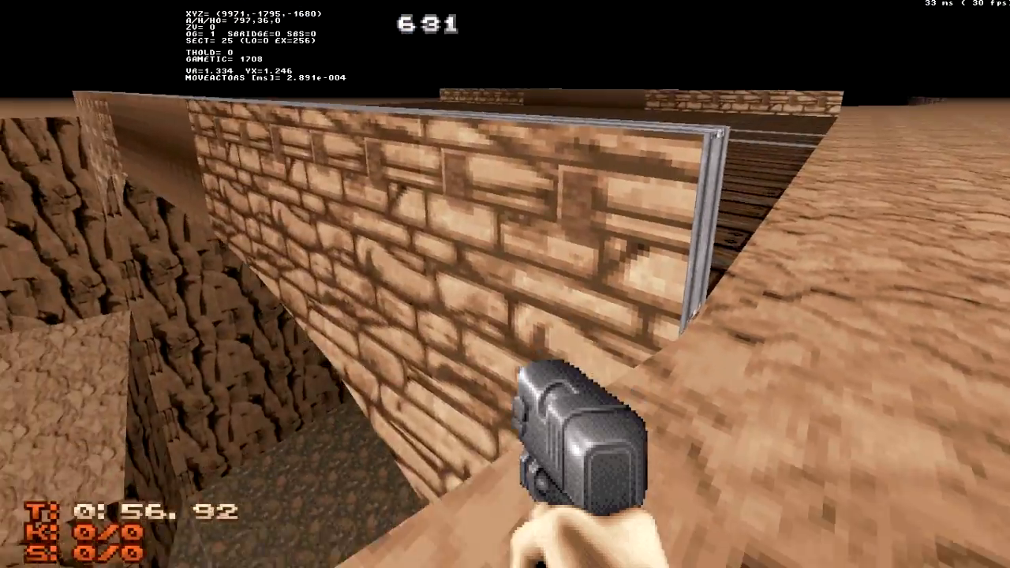
{"action": "key", "text": "w"}
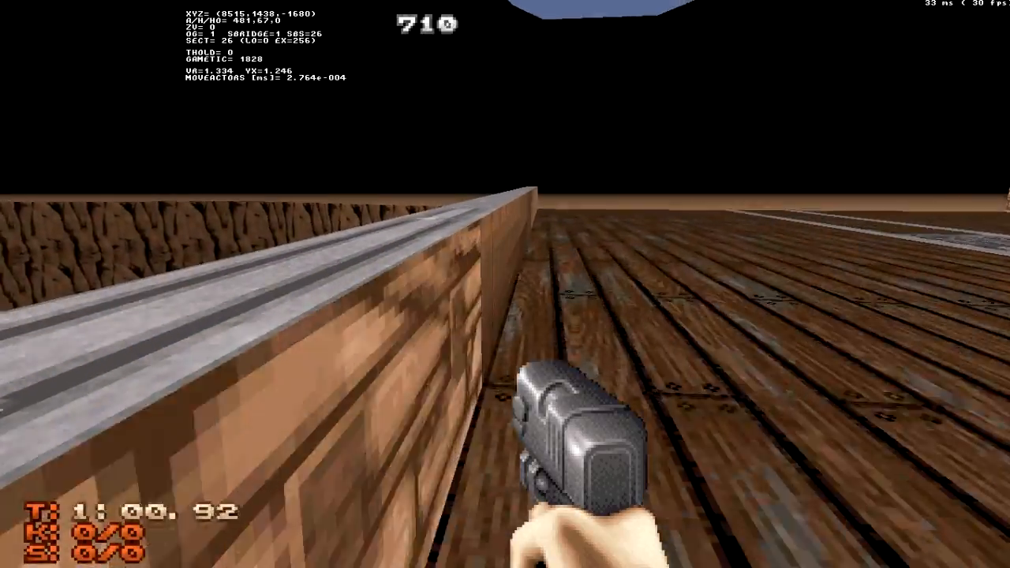
{"action": "key", "text": "w"}
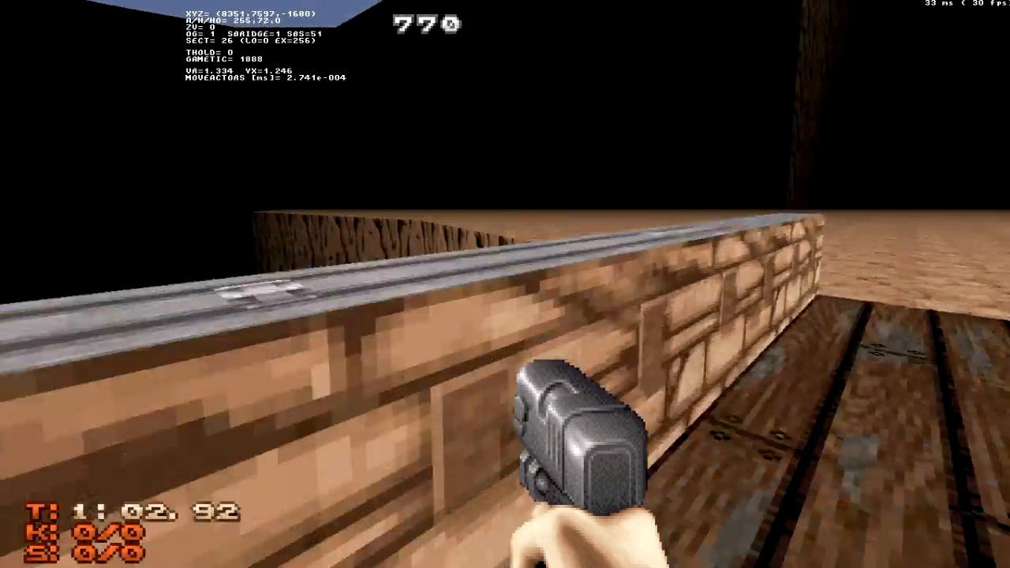
{"action": "key", "text": "w"}
{"action": "key", "text": "space"}
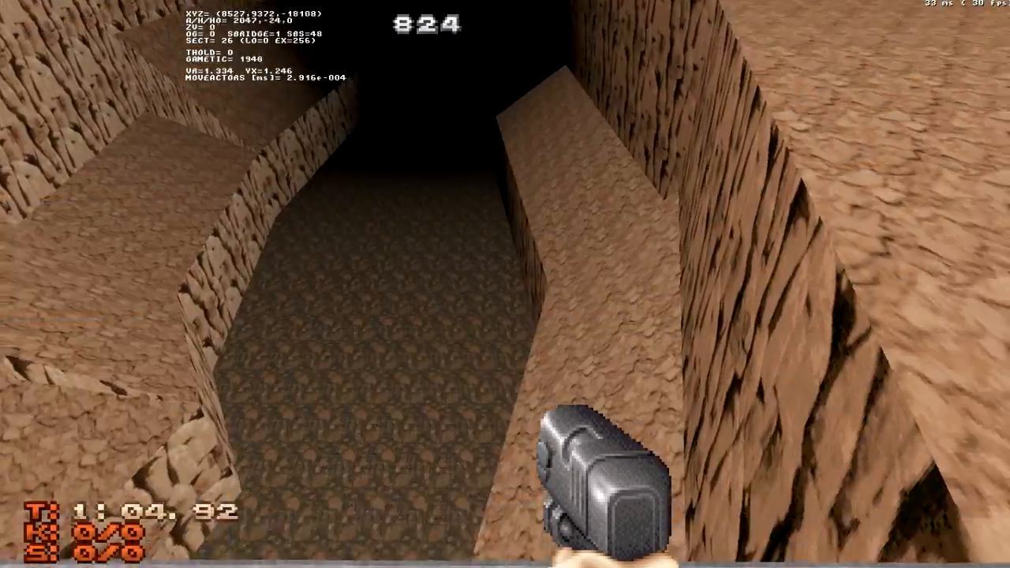
{"action": "key", "text": "space"}
{"action": "key", "text": "space"}
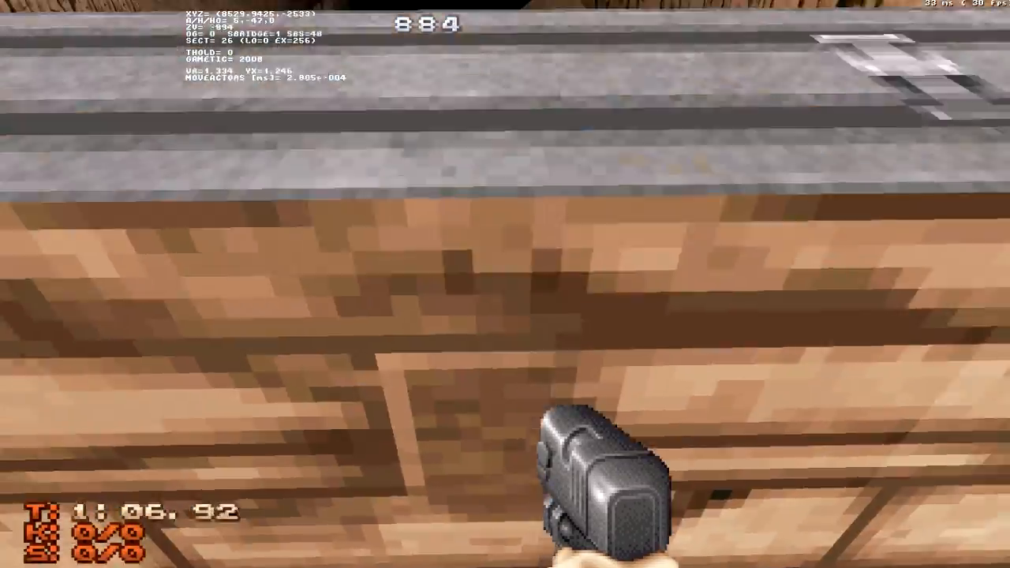
{"action": "key", "text": "space"}
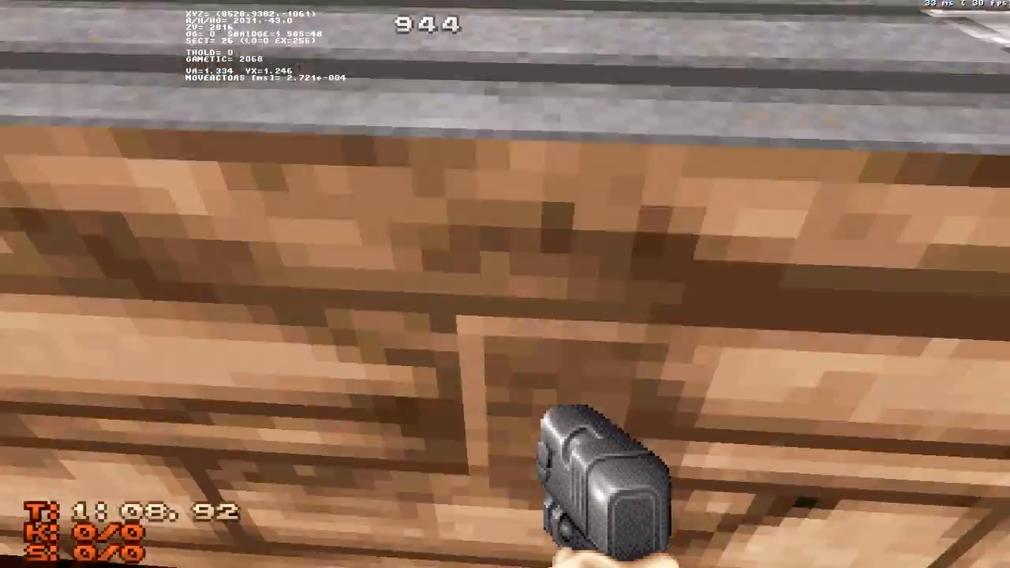
{"action": "key", "text": "space"}
{"action": "key", "text": "space"}
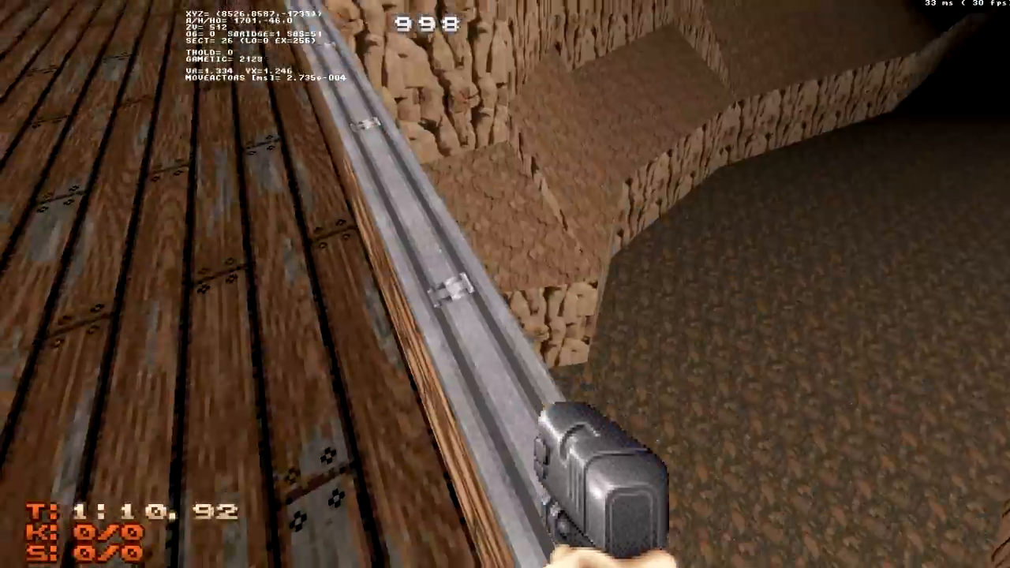
- Play-test the deck by walking over its planks, steel beams and central metal grating, looking down through the grating at the canyon
{"action": "key", "text": "w"}
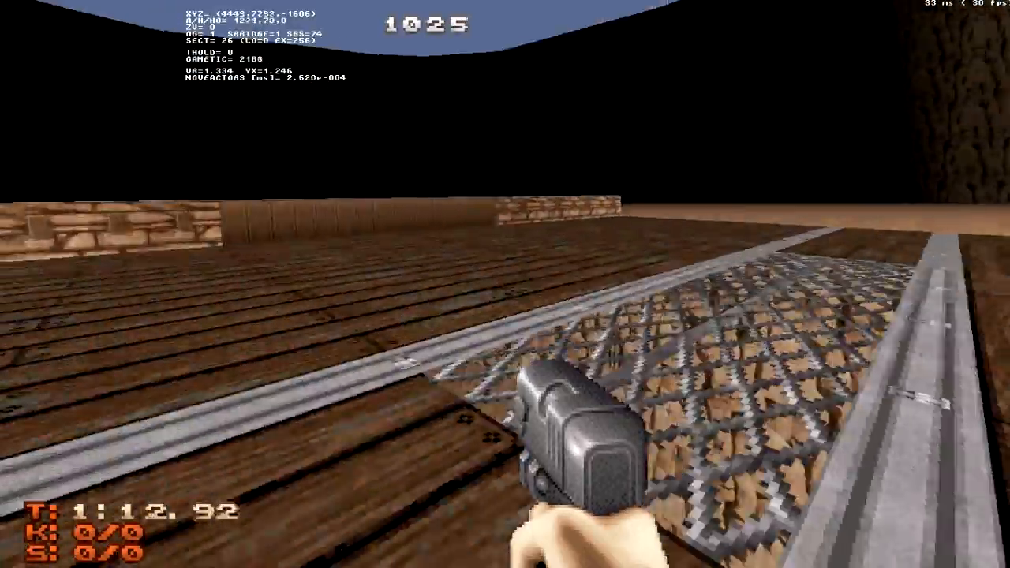
{"action": "key", "text": "w"}
{"action": "key", "text": "w"}
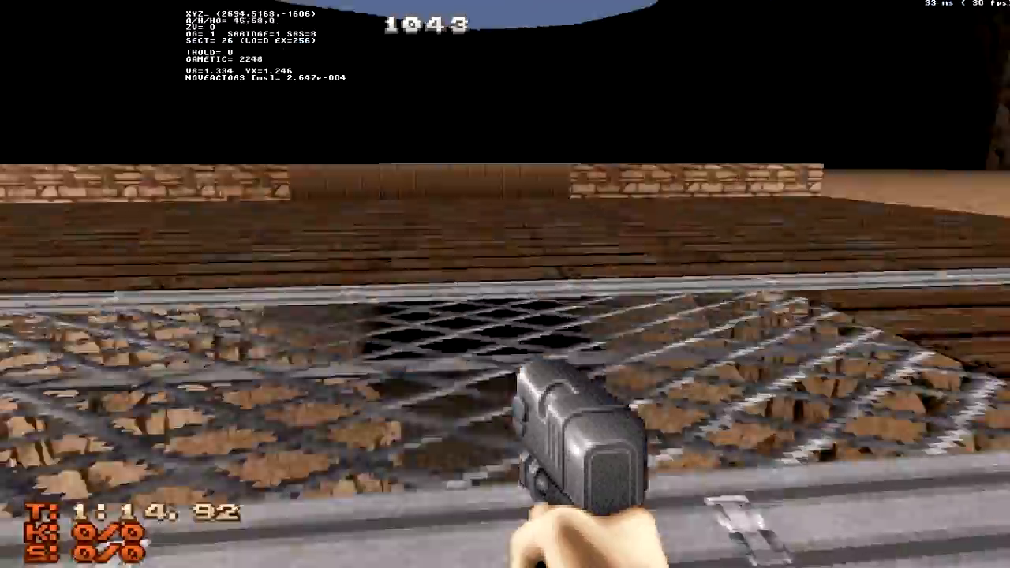
{"action": "key", "text": "w"}
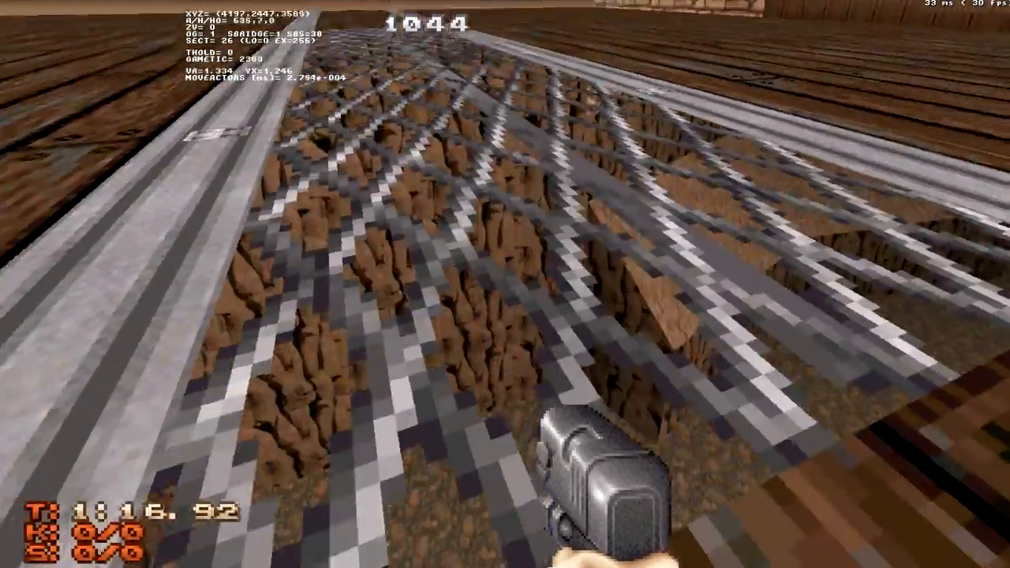
{"action": "key", "text": "w"}
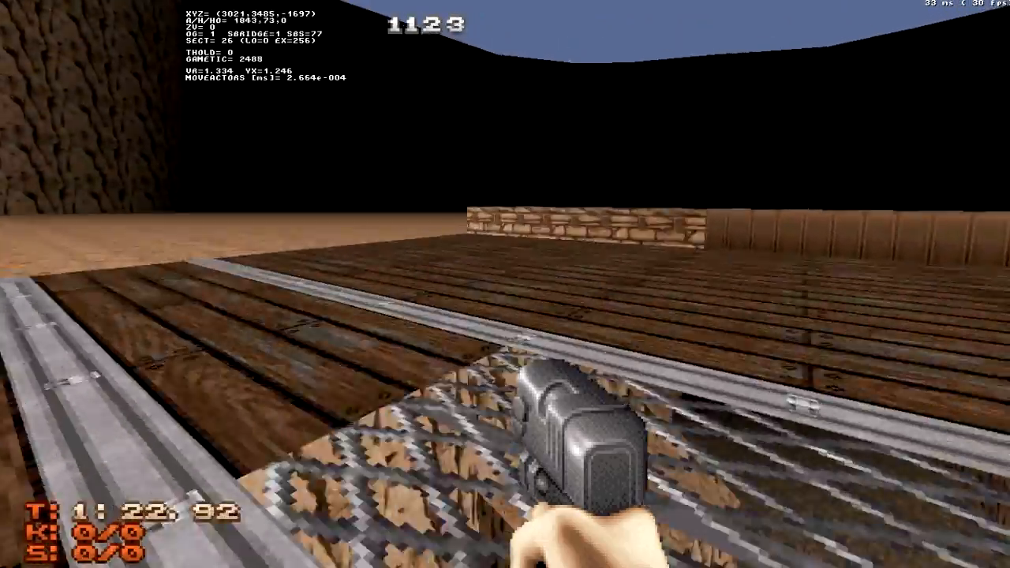
{"action": "key", "text": "j"}
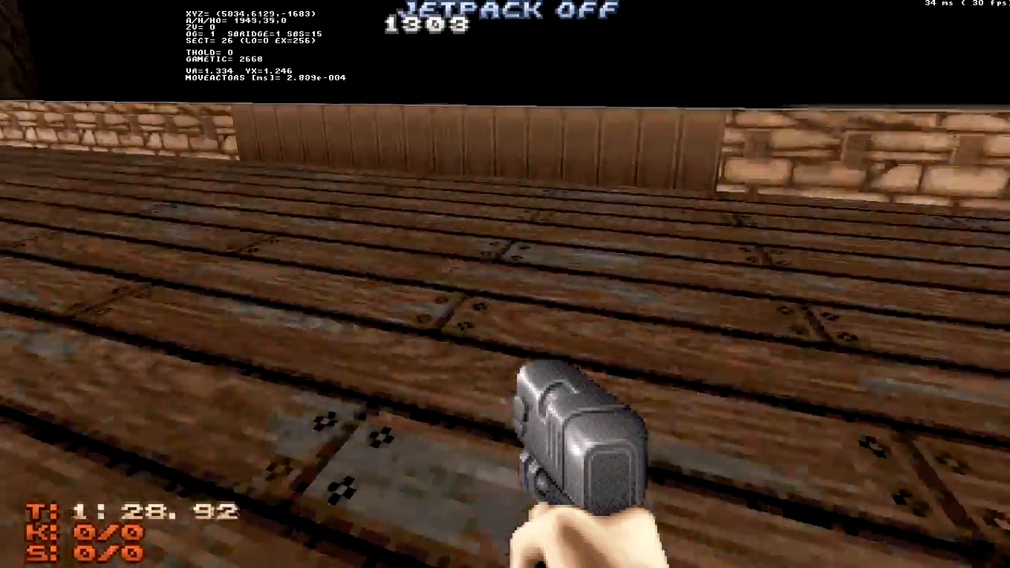
- Fly with the jetpack beneath the deck and around to the outer face of the bridge's side wall
{"action": "key", "text": "j"}
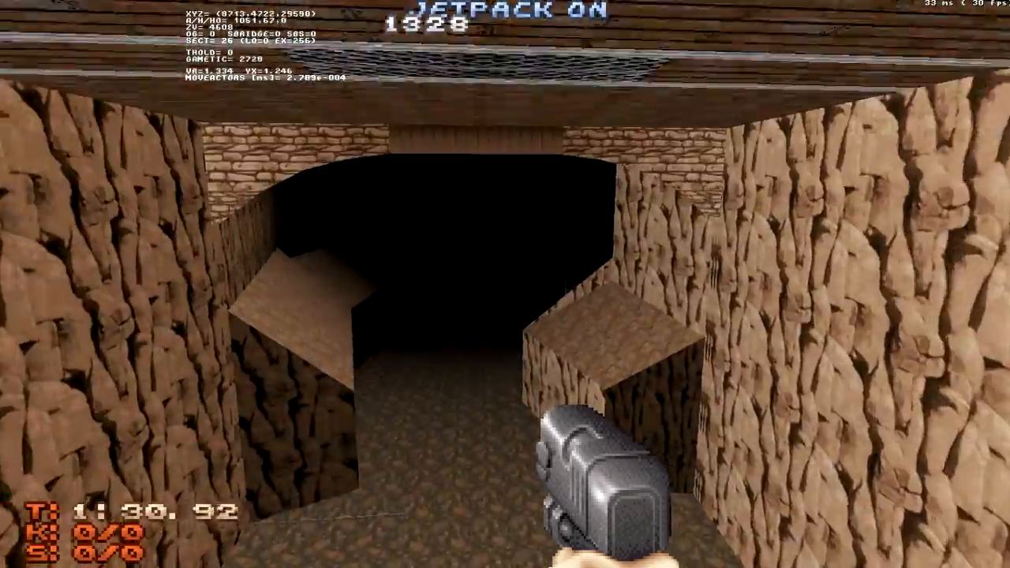
{"action": "key", "text": "w"}
{"action": "key", "text": "space"}
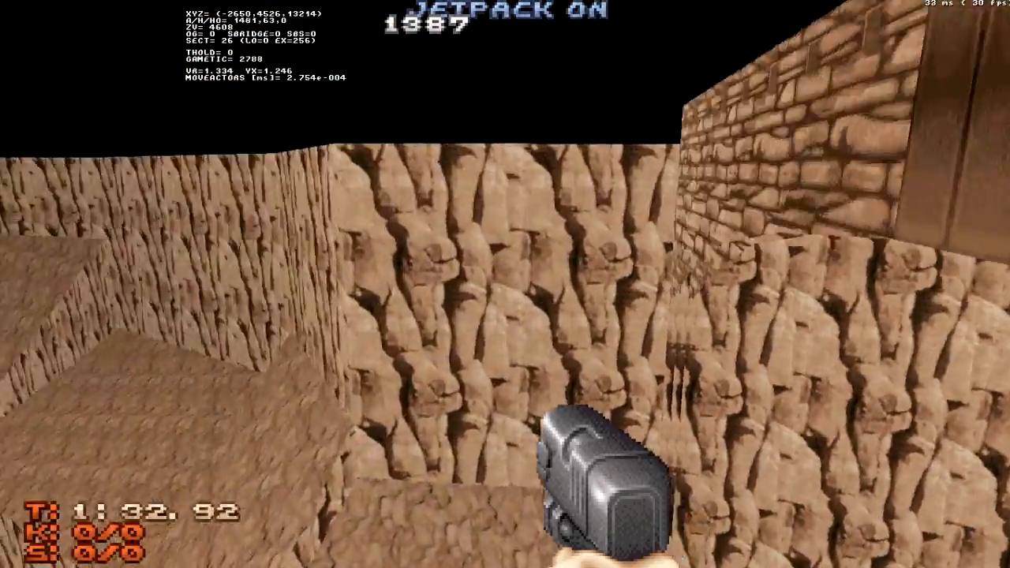
{"action": "key", "text": "j"}
{"action": "key", "text": "w"}
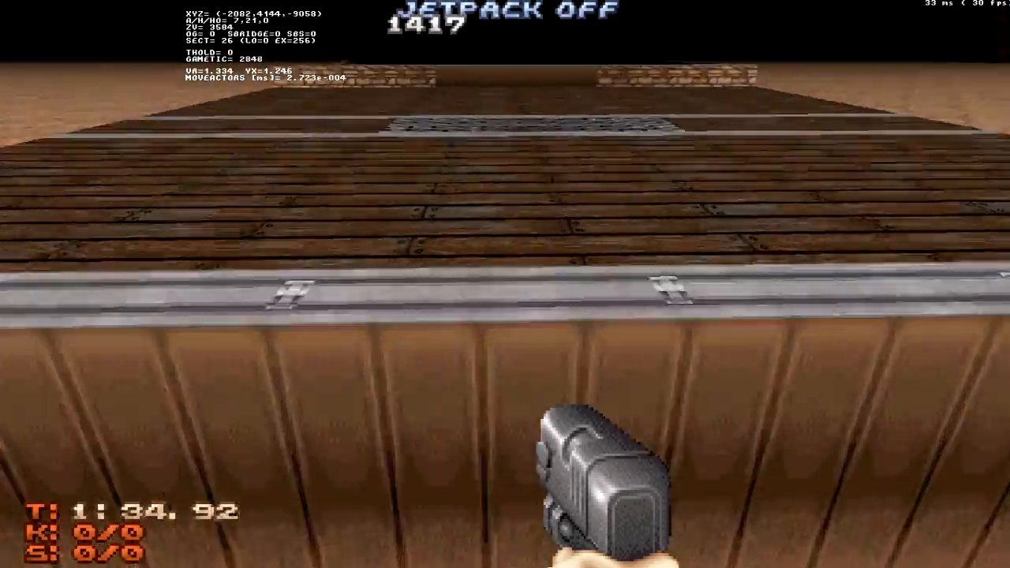
- Switch off the jetpack to drop into the canyon and examine the floor and rock walls below the bridge
{"action": "key", "text": "j"}
{"action": "key", "text": "j"}
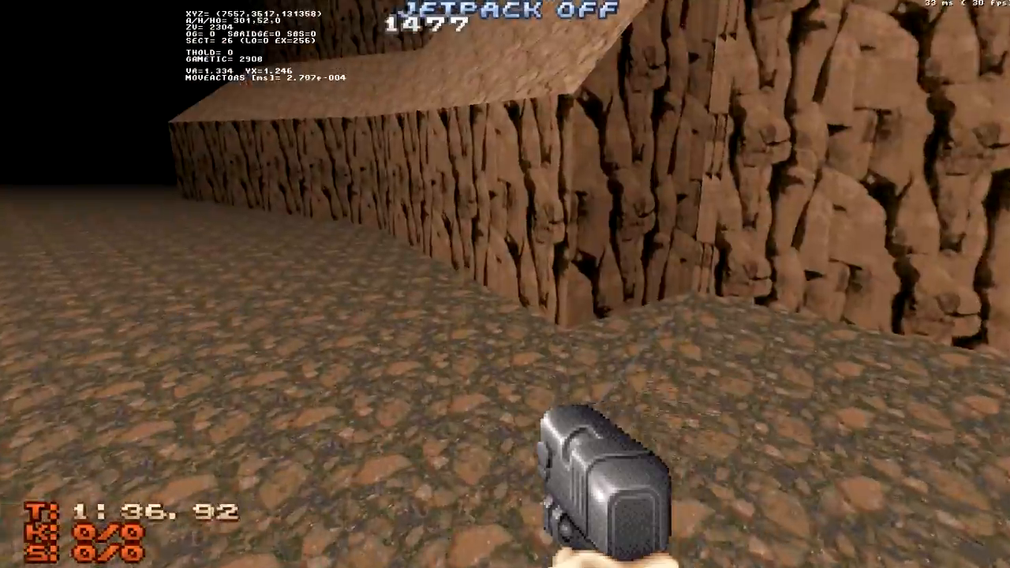
{"action": "key", "text": "w"}
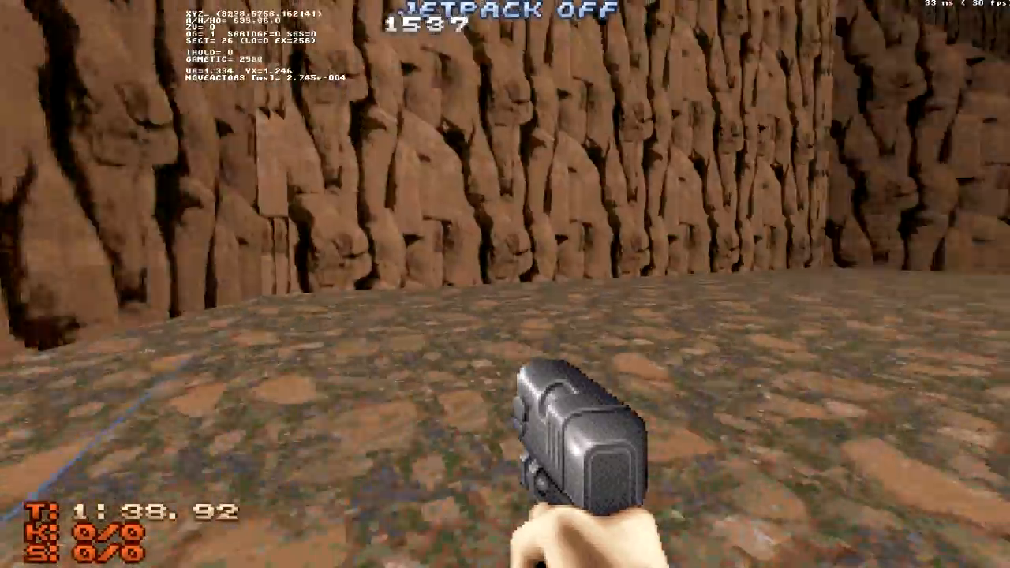
{"action": "key", "text": "w"}
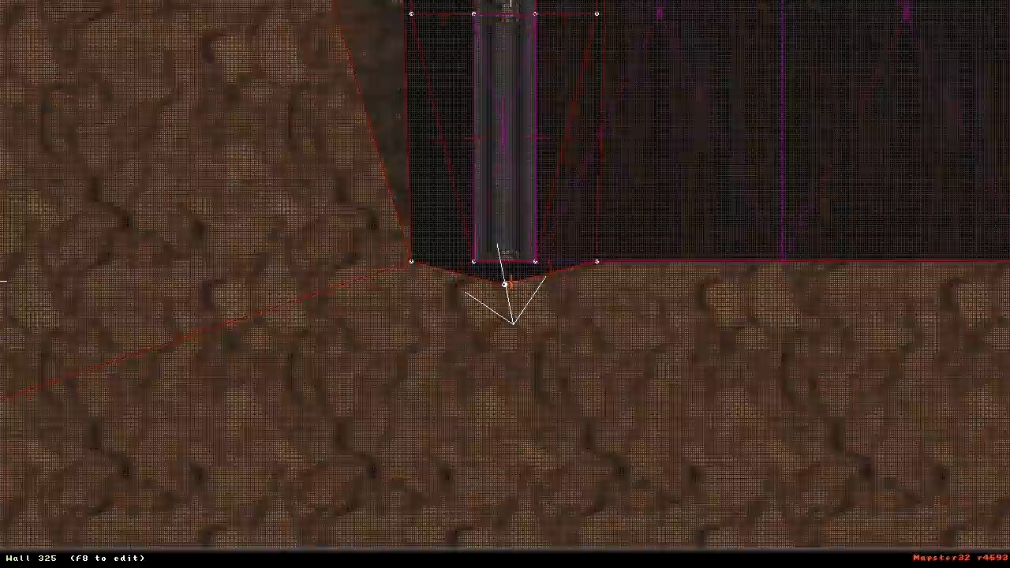
- In the 2D map view, pull the protruding middle vertices at both ends of the narrow strip almost flush with the canyon edges
{"action": "scroll", "coordinate": [510, 282], "scroll_direction": "up", "scroll_amount": 4}
{"action": "left_click_drag", "start_coordinate": [505, 284], "coordinate": [501, 269]}
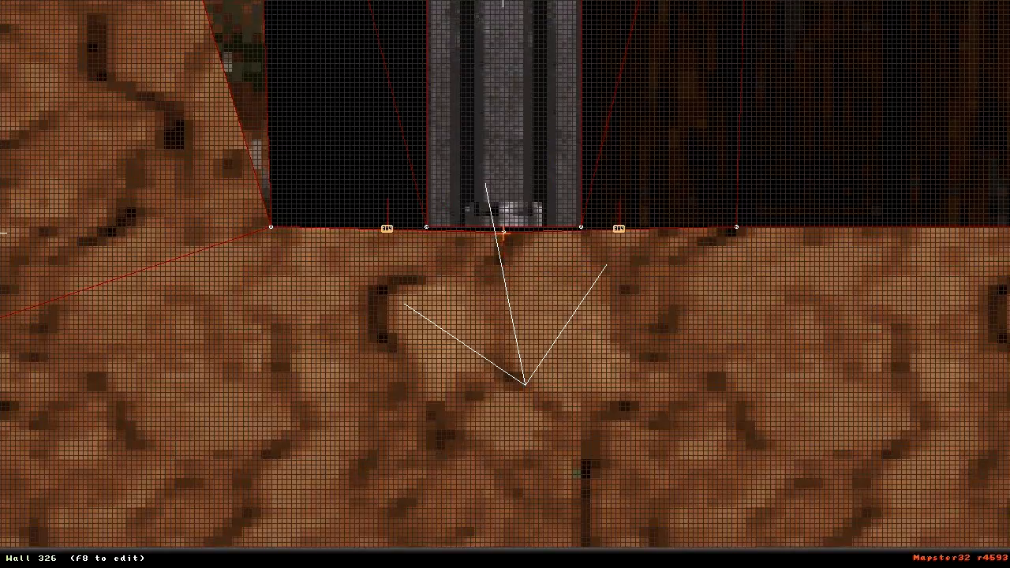
{"action": "scroll", "coordinate": [503, 233], "scroll_direction": "down", "scroll_amount": 4}
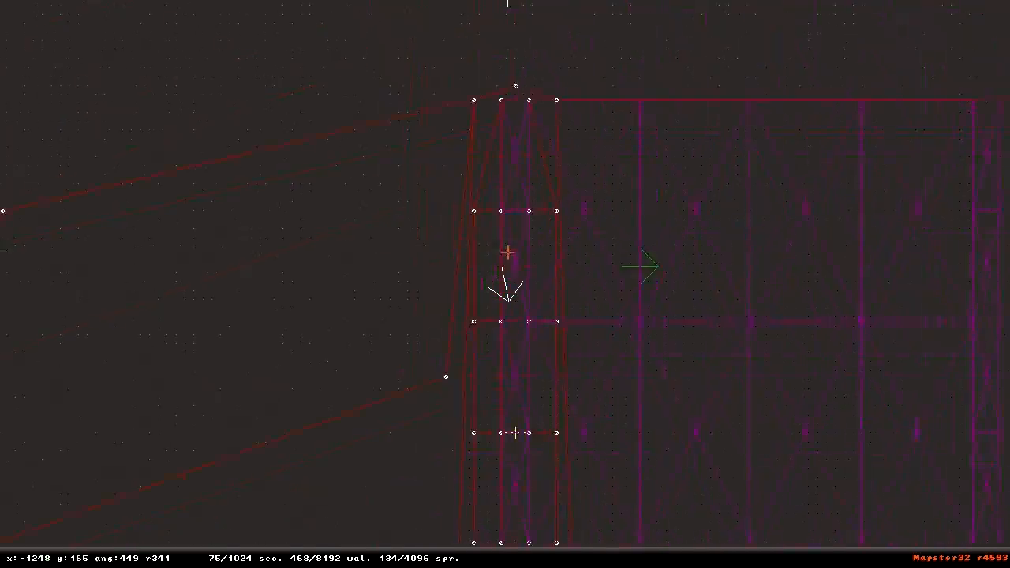
{"action": "scroll", "coordinate": [505, 284], "scroll_direction": "up", "scroll_amount": 5}
{"action": "left_click_drag", "start_coordinate": [534, 224], "coordinate": [526, 275]}
{"action": "scroll", "coordinate": [500, 305], "scroll_direction": "down", "scroll_amount": 3}
{"action": "right_click_drag", "start_coordinate": [500, 305], "coordinate": [505, 289]}
{"action": "scroll", "coordinate": [505, 289], "scroll_direction": "up", "scroll_amount": 4}
{"action": "scroll", "coordinate": [476, 273], "scroll_direction": "down", "scroll_amount": 5}
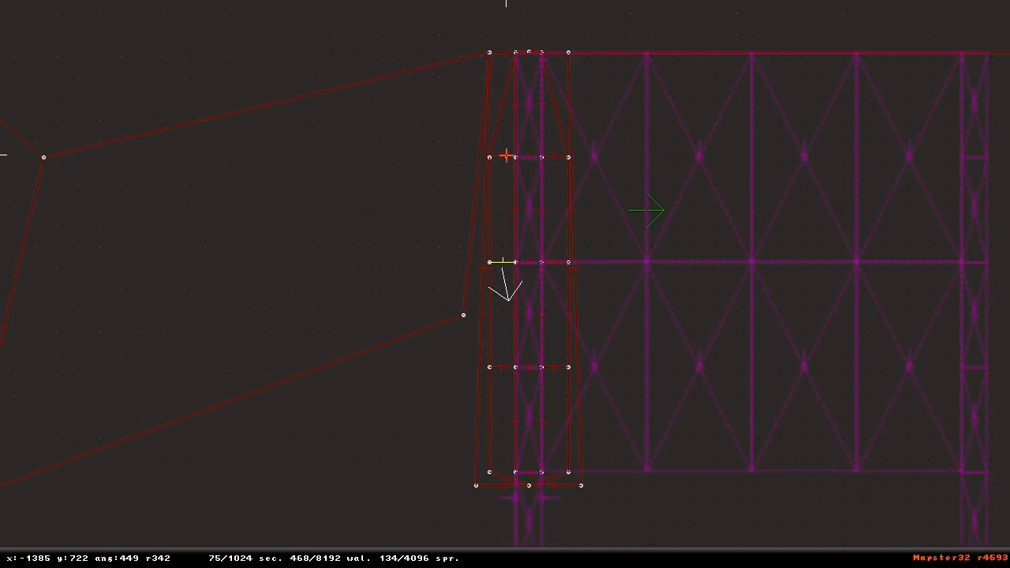
- Move the canyon-side vertices of the strip's inner sectors to one grid unit outside the beam's outer edge
{"action": "right_click", "coordinate": [492, 476]}
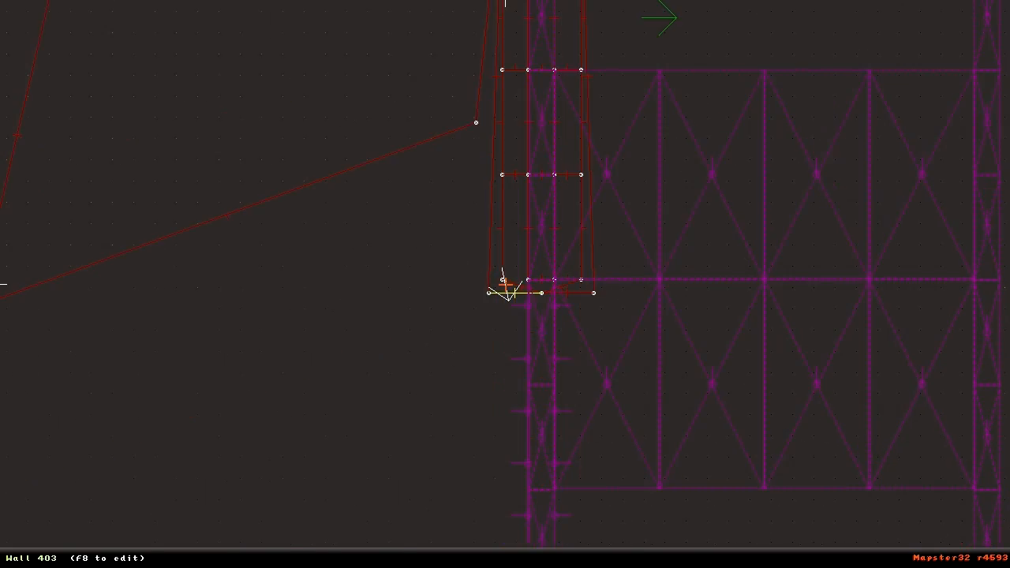
{"action": "scroll", "coordinate": [507, 284], "scroll_direction": "up", "scroll_amount": 6}
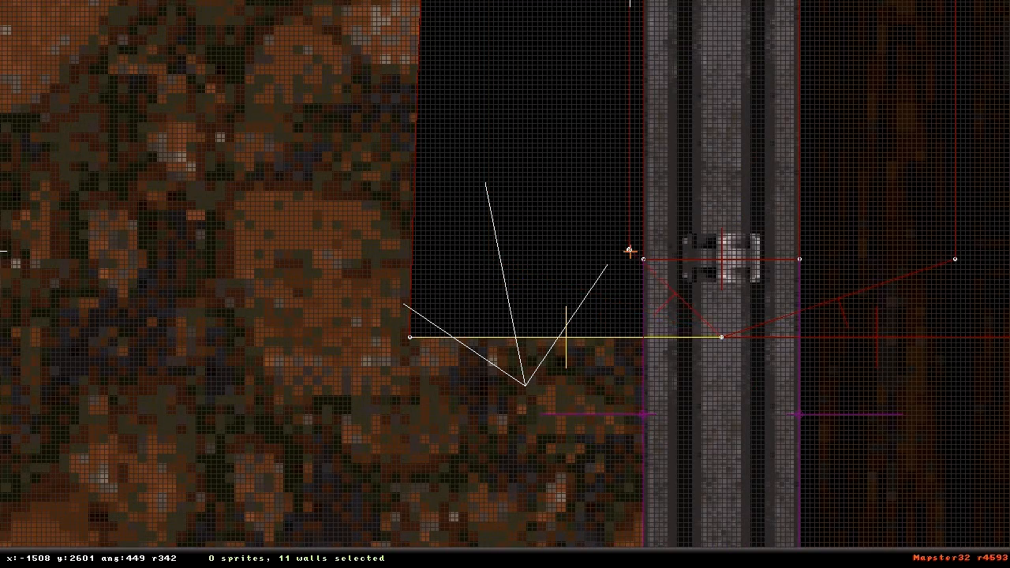
{"action": "scroll", "coordinate": [504, 287], "scroll_direction": "up", "scroll_amount": 5}
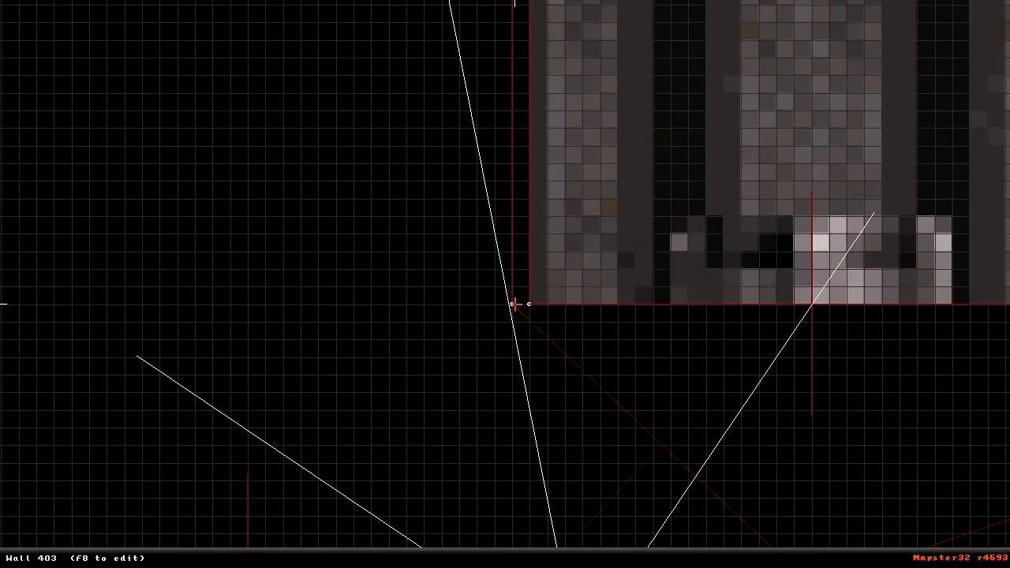
{"action": "scroll", "coordinate": [512, 304], "scroll_direction": "down", "scroll_amount": 8}
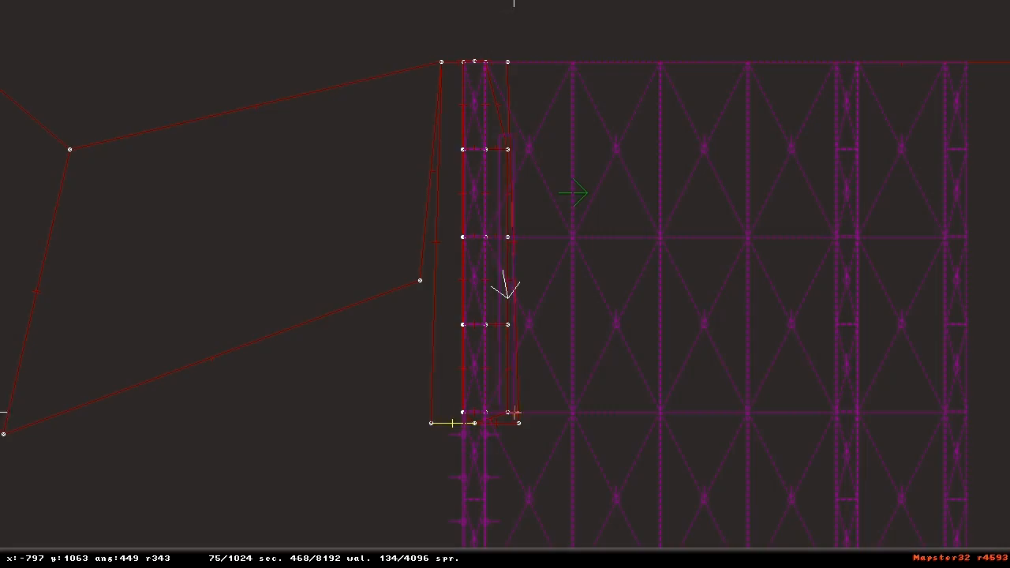
- Move the deck-side vertices of the strip's inner sectors to one grid unit beyond the beam's inner edge
{"action": "scroll", "coordinate": [514, 412], "scroll_direction": "up", "scroll_amount": 6}
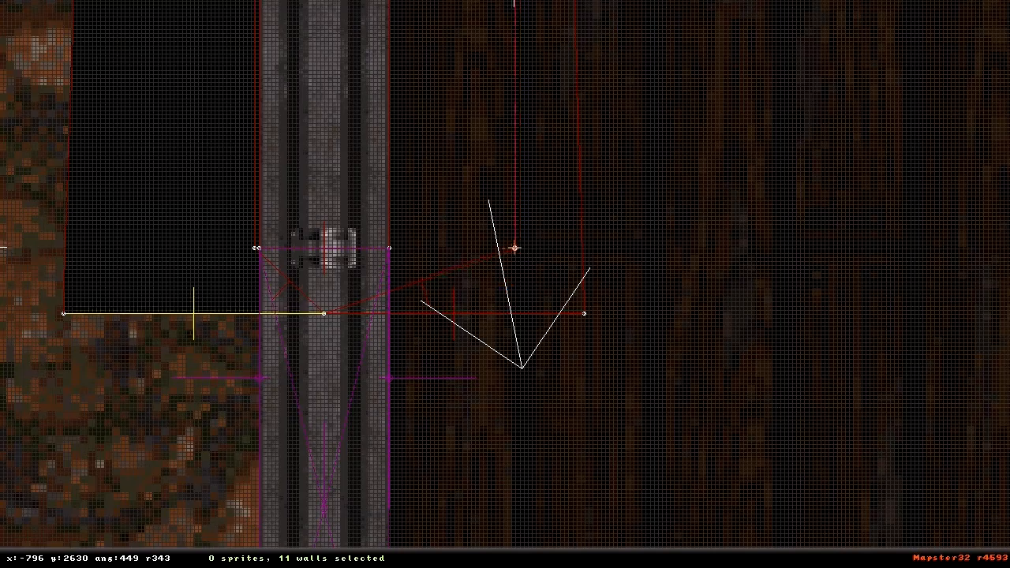
{"action": "scroll", "coordinate": [504, 284], "scroll_direction": "up", "scroll_amount": 3}
{"action": "left_click_drag", "start_coordinate": [514, 247], "coordinate": [431, 298]}
{"action": "scroll", "coordinate": [505, 282], "scroll_direction": "down", "scroll_amount": 3}
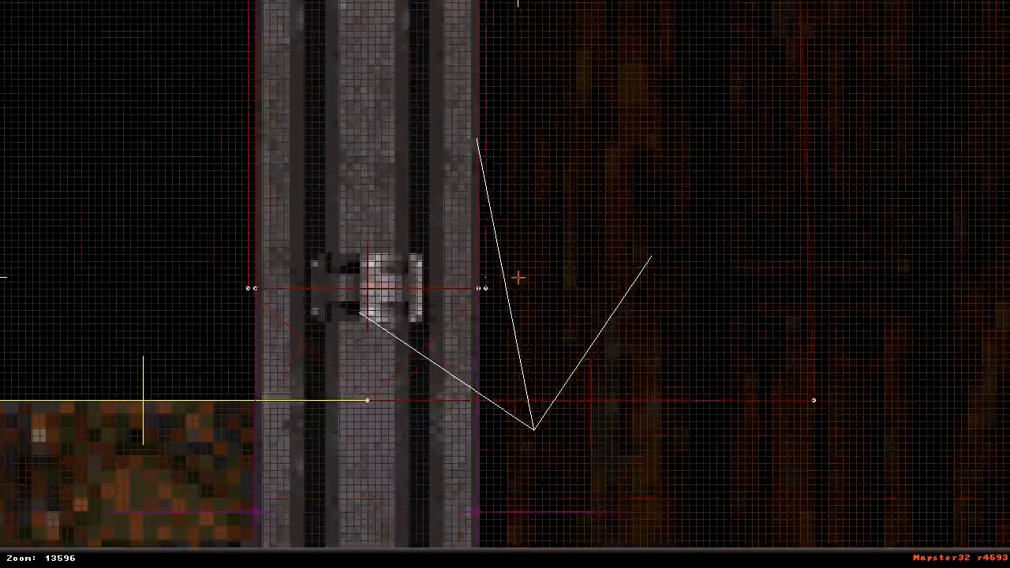
{"action": "scroll", "coordinate": [513, 277], "scroll_direction": "down", "scroll_amount": 6}
- Inspect the deck, the slimmed side walls with beam trim and the floor strips in the canyon in the 3D view
{"action": "key", "text": "Return"}
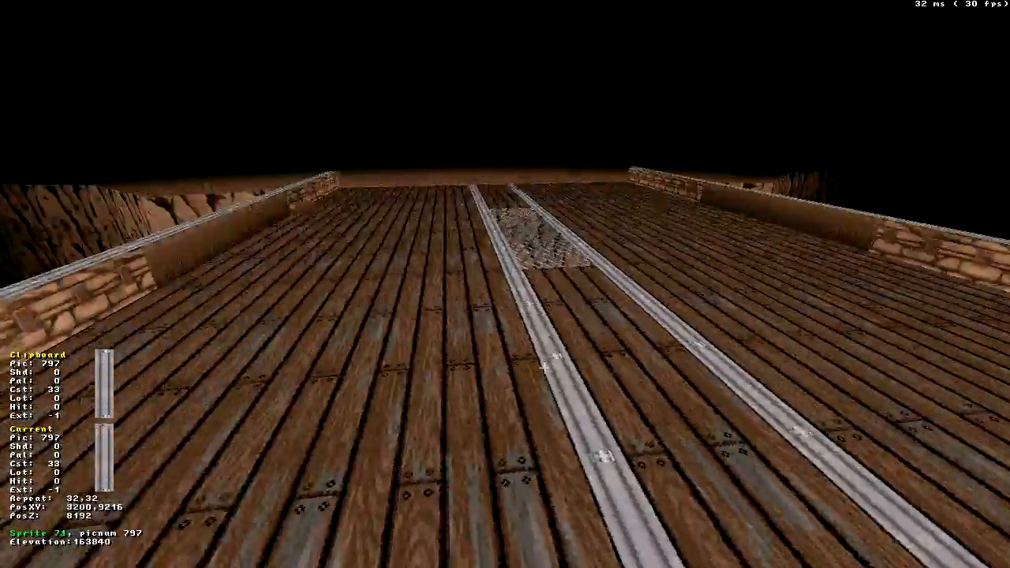
{"action": "key", "text": "Down"}
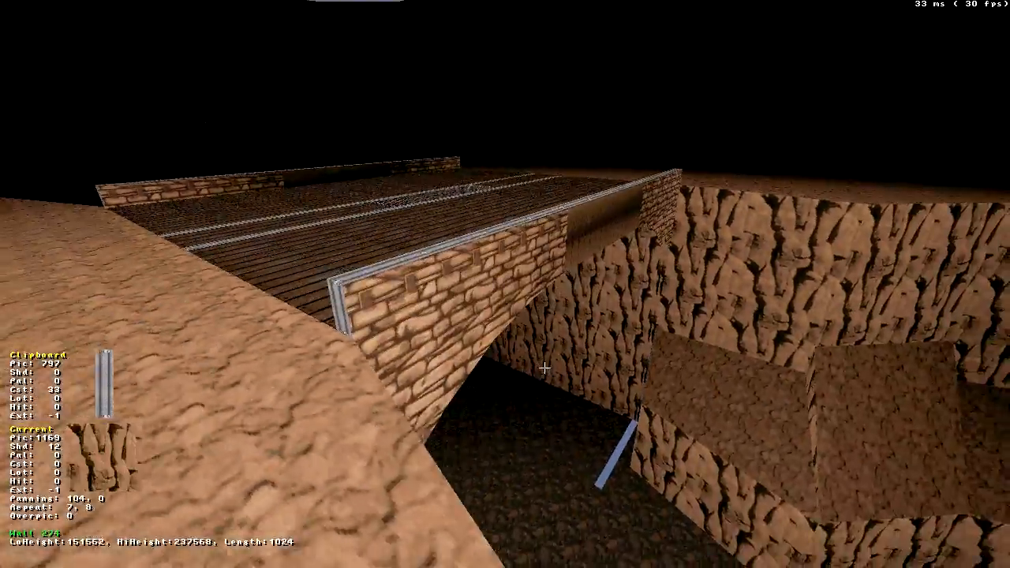
{"action": "key", "text": "Right"}
{"action": "key", "text": "z"}
{"action": "key", "text": "Left"}
{"action": "key", "text": "z"}
{"action": "key", "text": "ctrl+z"}
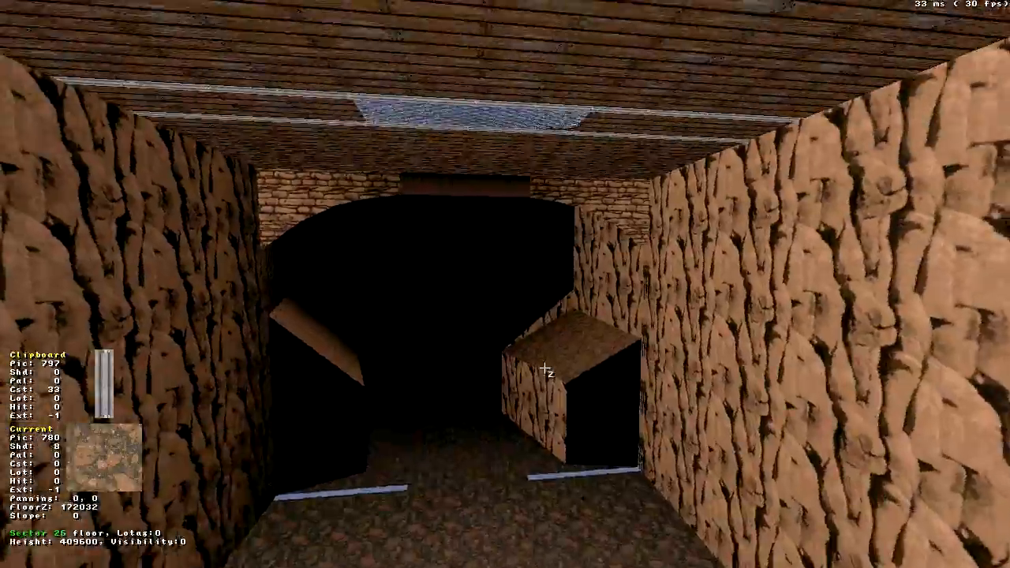
- Examine the deck's underside, metal grating, arches and double-sided side walls from the canyon below
{"action": "key", "text": "Left"}
{"action": "key", "text": "ctrl+z"}
{"action": "key", "text": "z"}
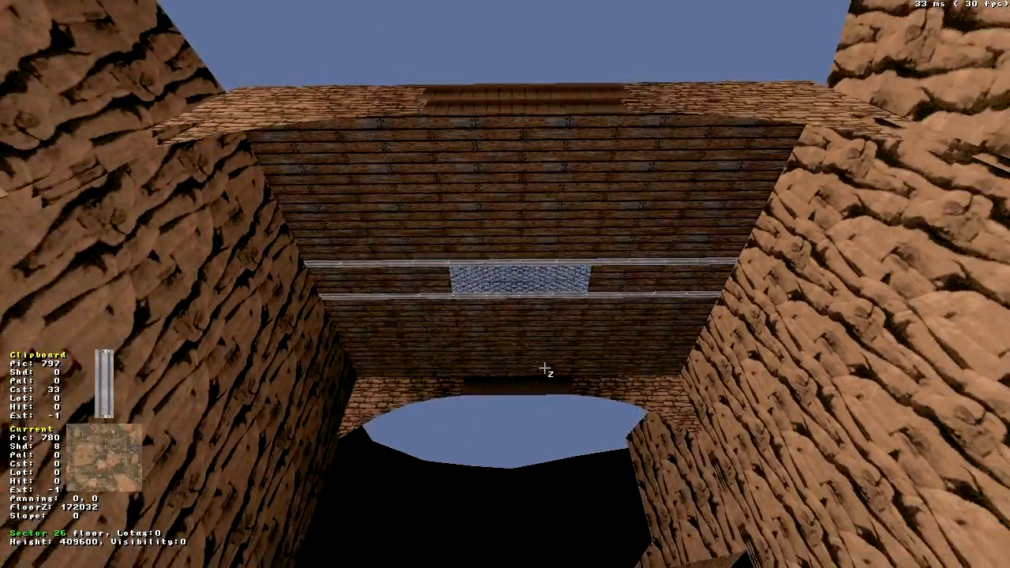
{"action": "key", "text": "a"}
{"action": "key", "text": "a"}
{"action": "key", "text": "Up"}
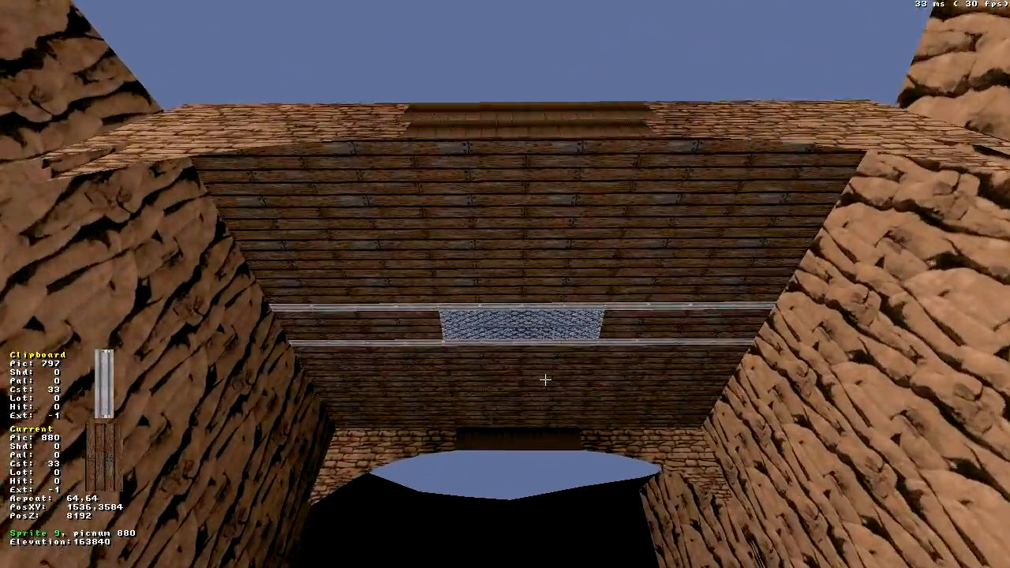
{"action": "key", "text": "Left"}
{"action": "key", "text": "Right"}
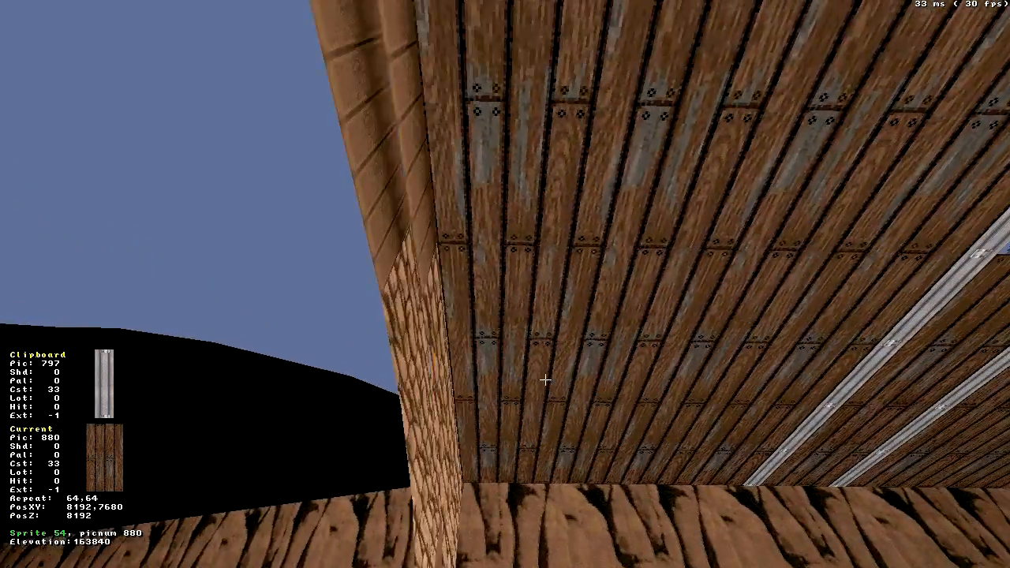
{"action": "key", "text": "Right"}
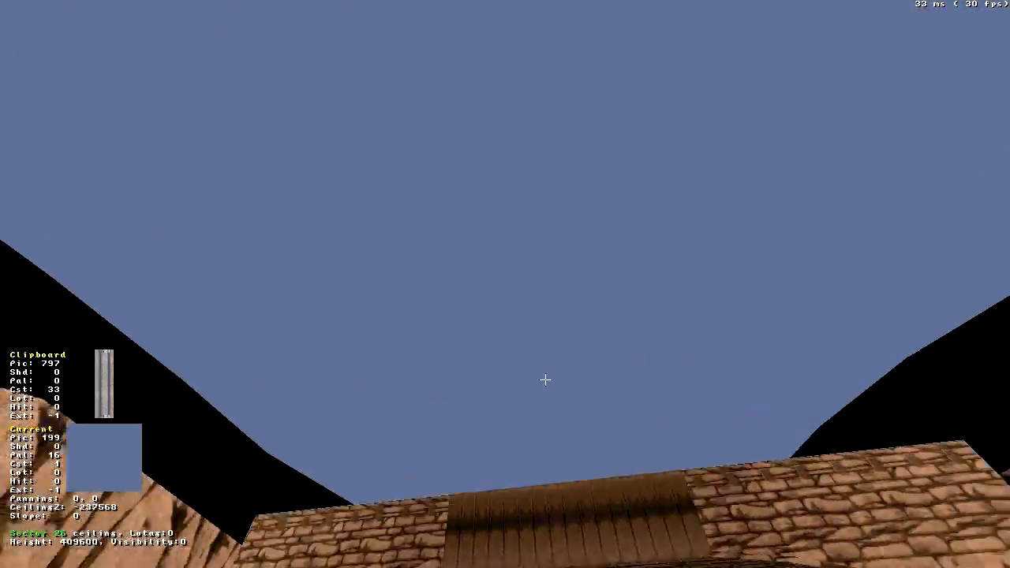
{"action": "key", "text": "a"}
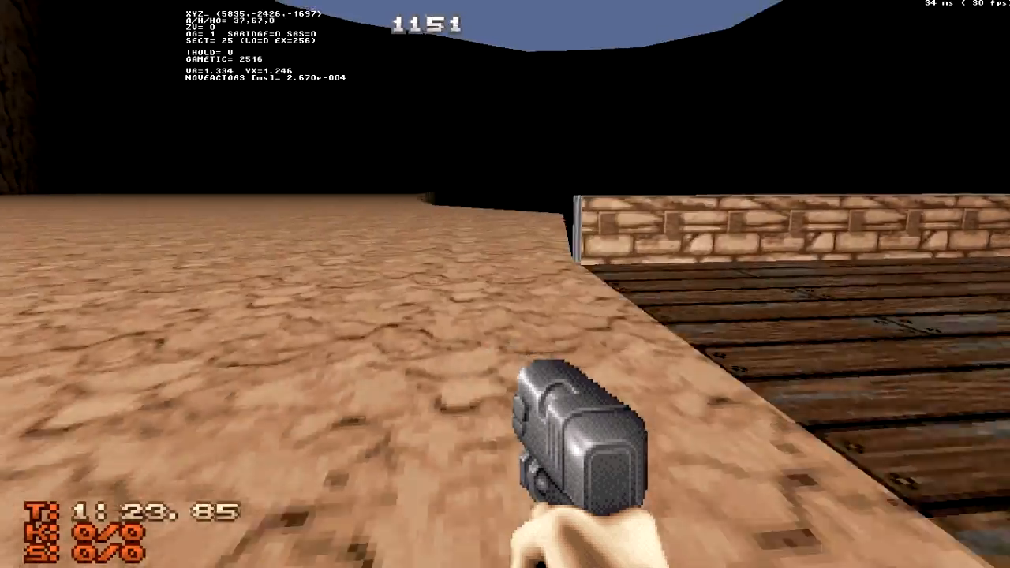
- Play-test the slimmed side walls by crossing the deck and flying around their outer faces and under the arches
{"action": "key", "text": "Up"}
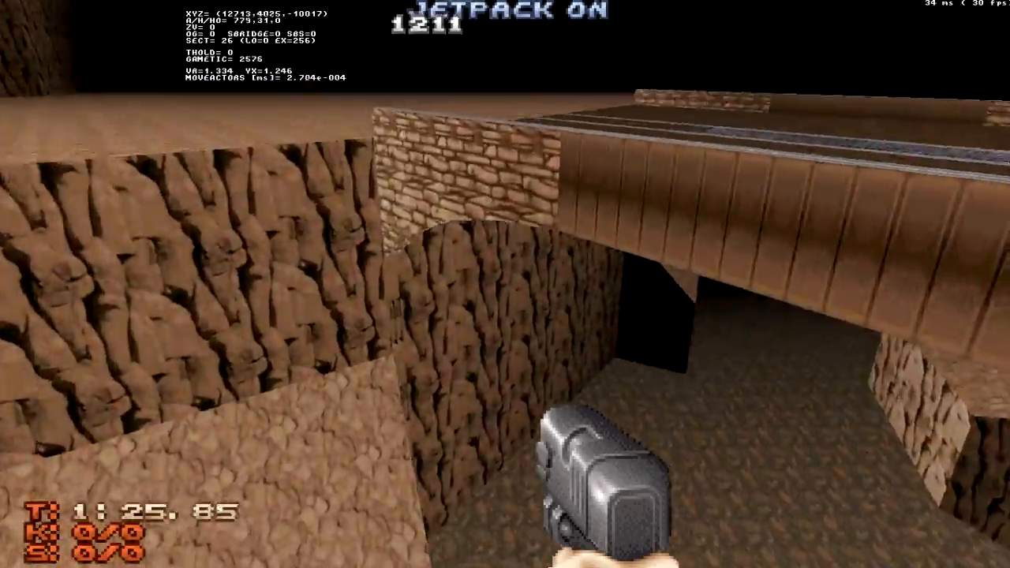
{"action": "key", "text": "j"}
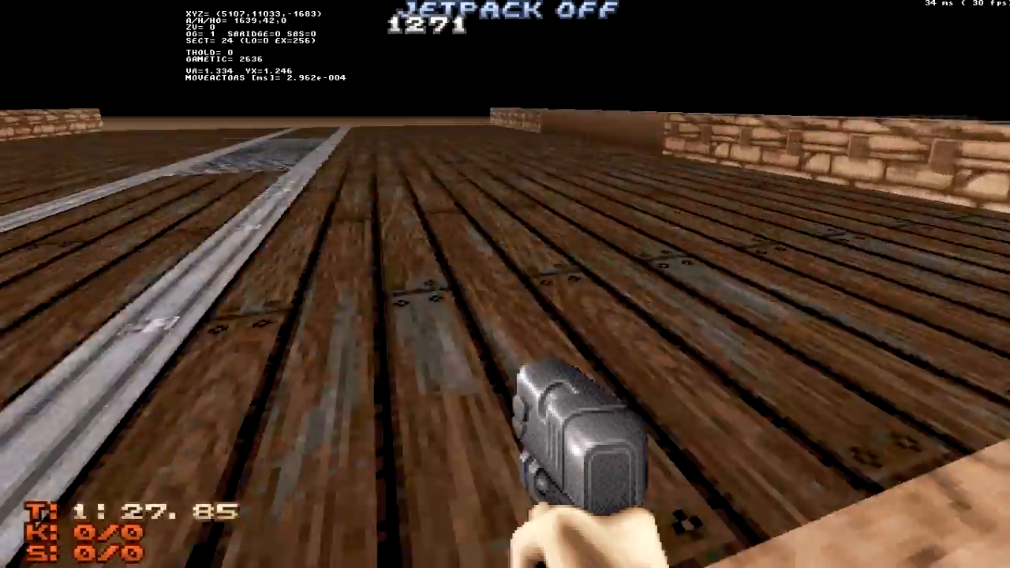
{"action": "key", "text": "space"}
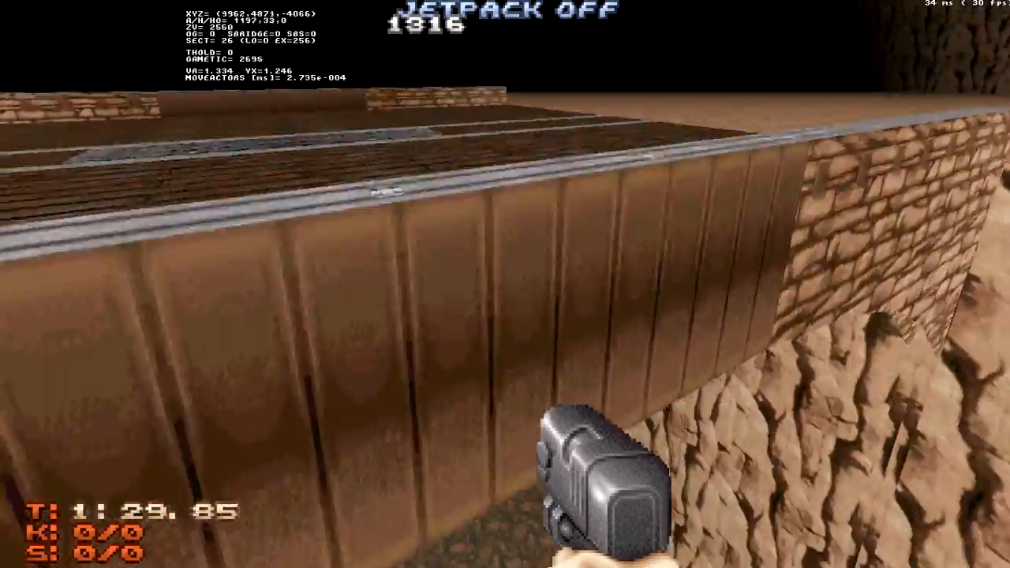
{"action": "key", "text": "Up"}
{"action": "key", "text": "w"}
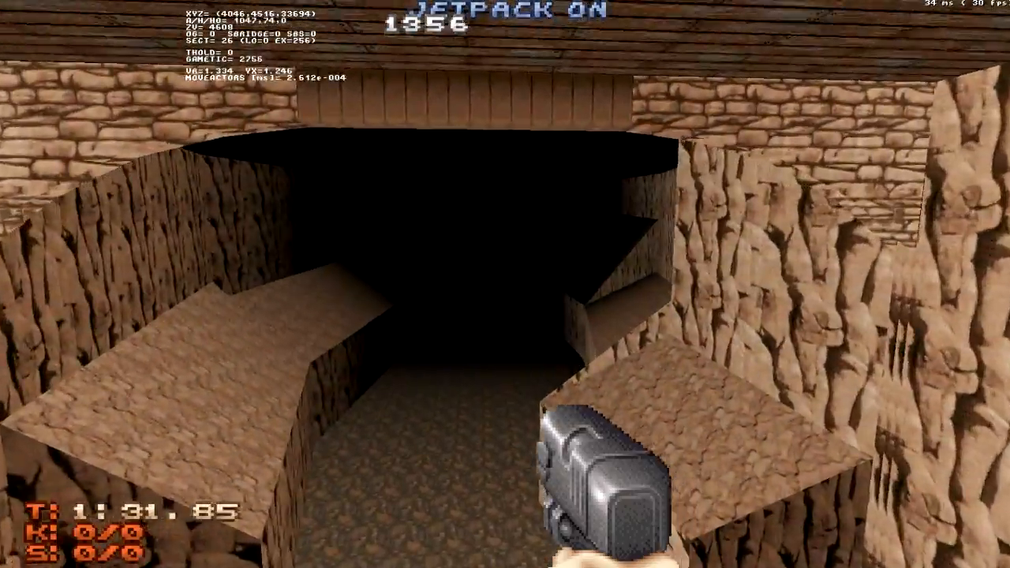
- View the whole bridge in play from above, then drop into the canyon and explore the floor and ledges beneath it
{"action": "key", "text": "space"}
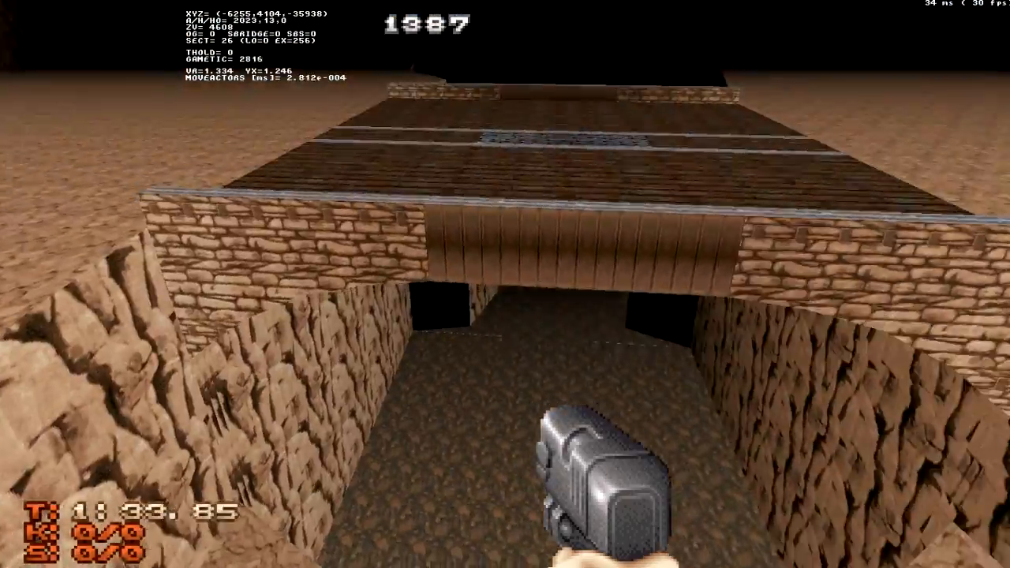
{"action": "key", "text": "j"}
{"action": "key", "text": "Up"}
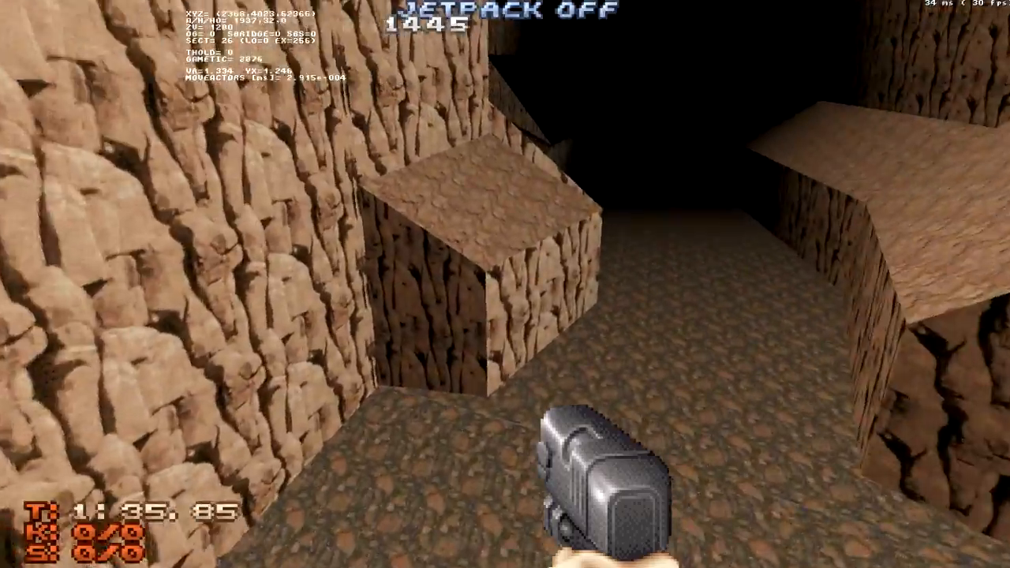
{"action": "key", "text": "Left"}
{"action": "key", "text": "Up"}
{"action": "key", "text": "Right"}
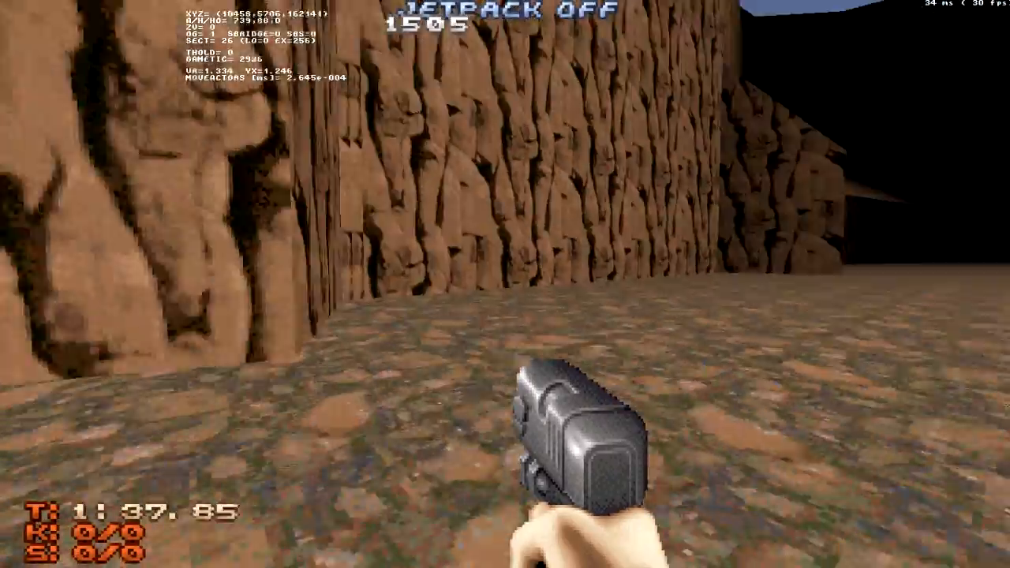
{"action": "key", "text": "Up"}
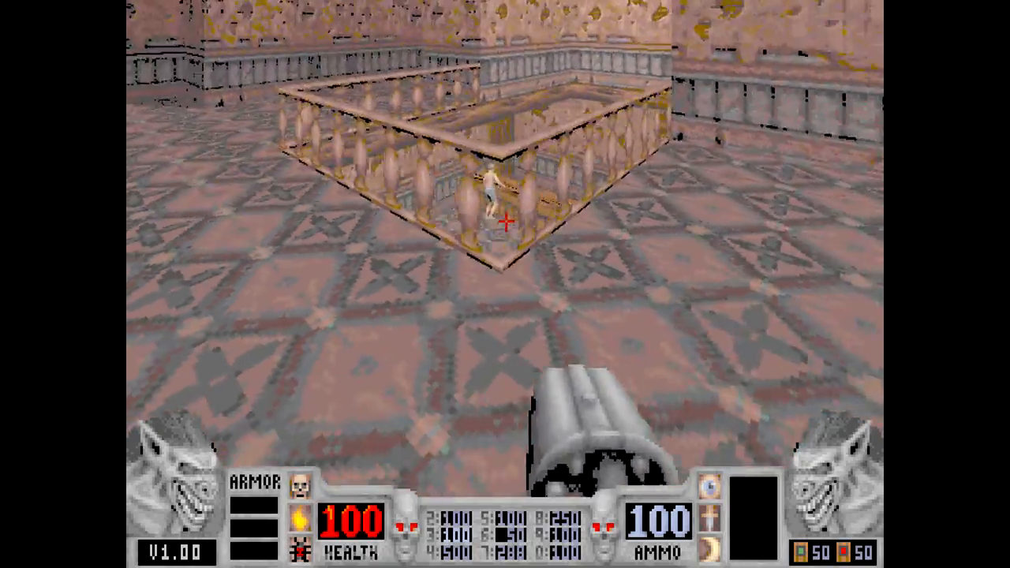
- Switch to Blood, equip the dynamite and throw it through the balustraded opening to examine its shadow on the sector floor
{"action": "key", "text": "6"}
{"action": "key", "text": "Left"}
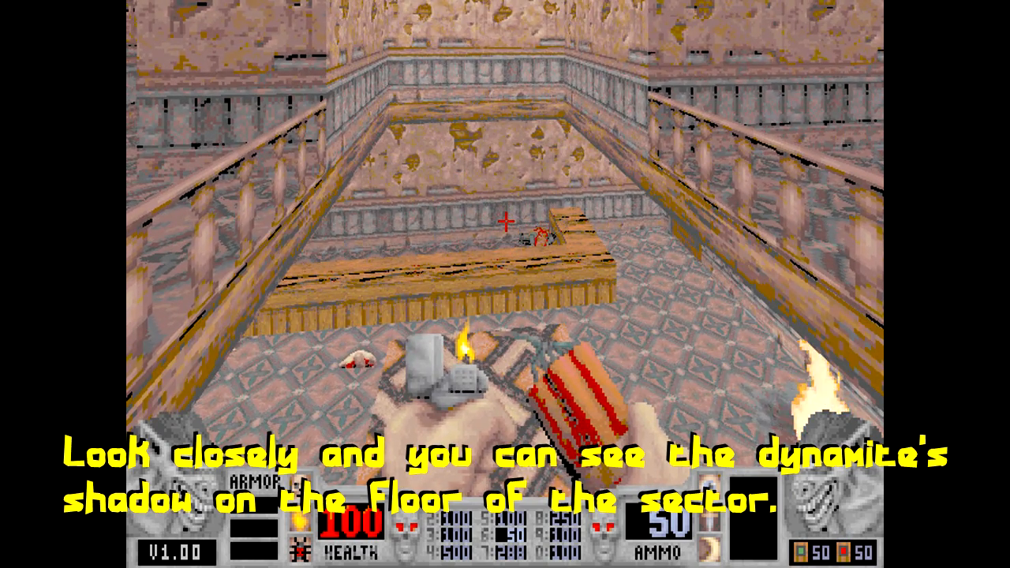
{"action": "key", "text": "ctrl"}
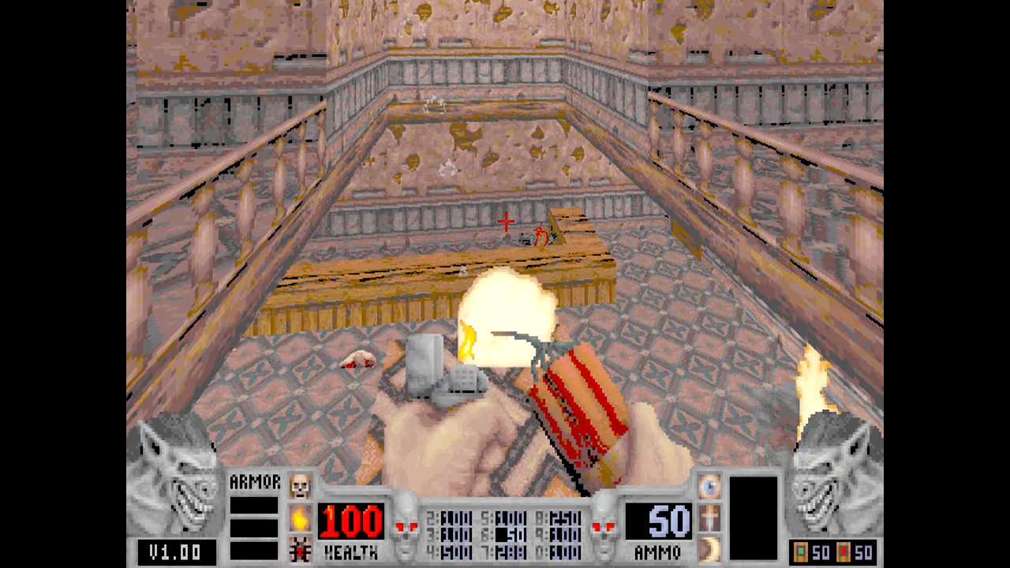
{"action": "key", "text": "ctrl"}
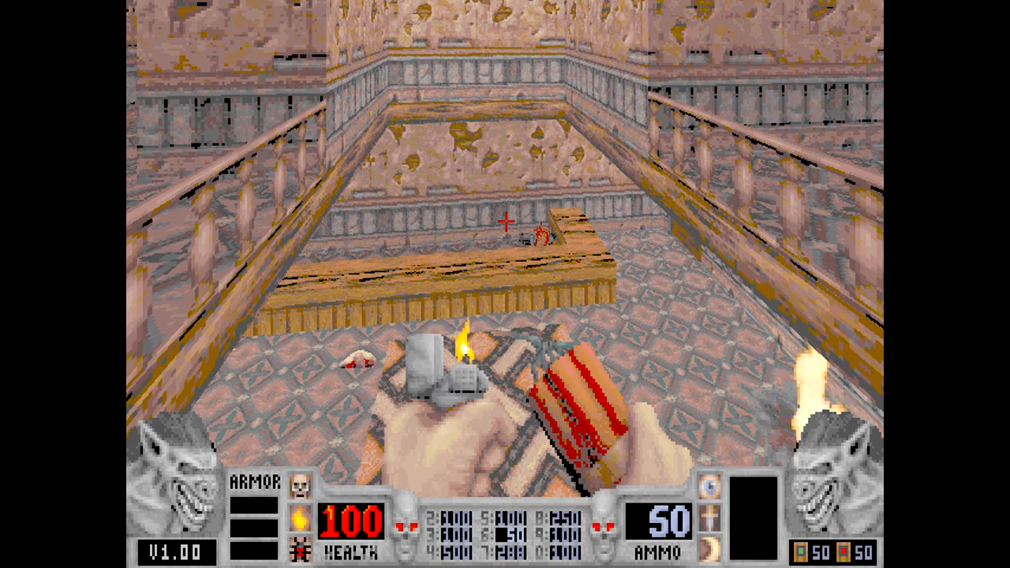
{"action": "key", "text": "s"}
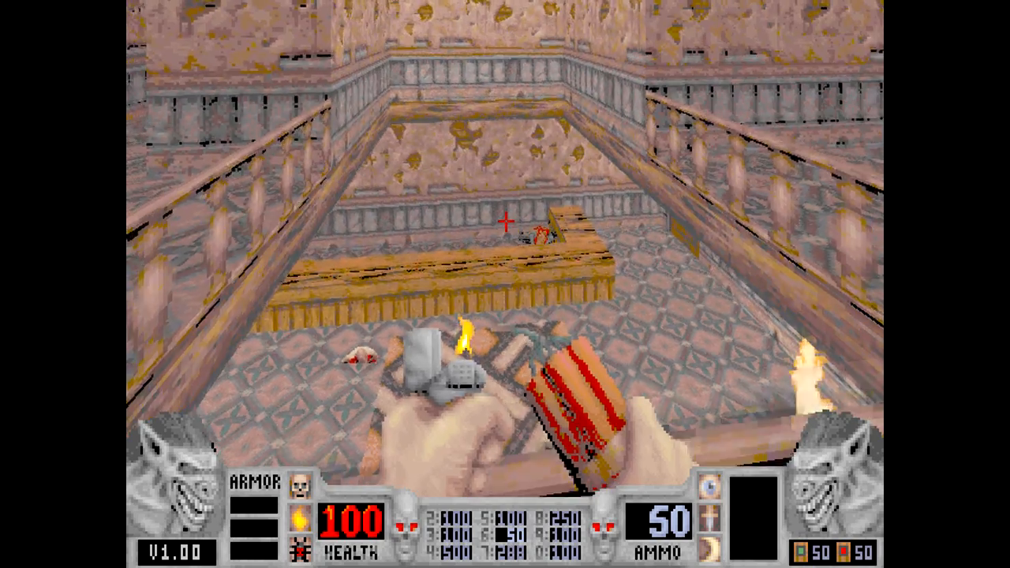